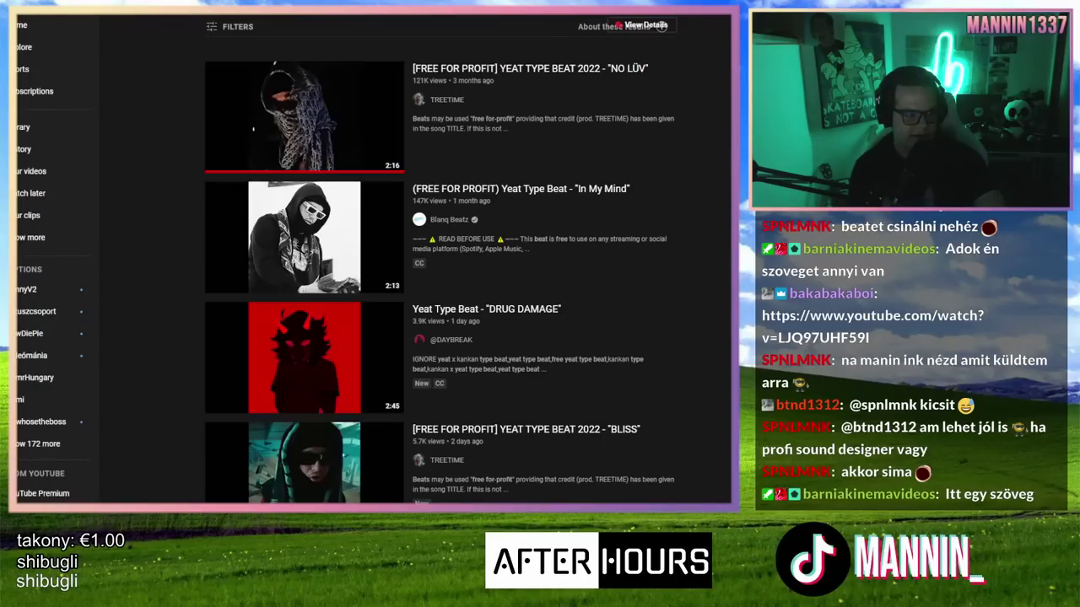
Step: Preview and download the first shared beat in Google Drive, and place the MP3 at the start of Track 1 in FL Studio's playlist
{"action": "key", "text": "ctrl+Tab"}
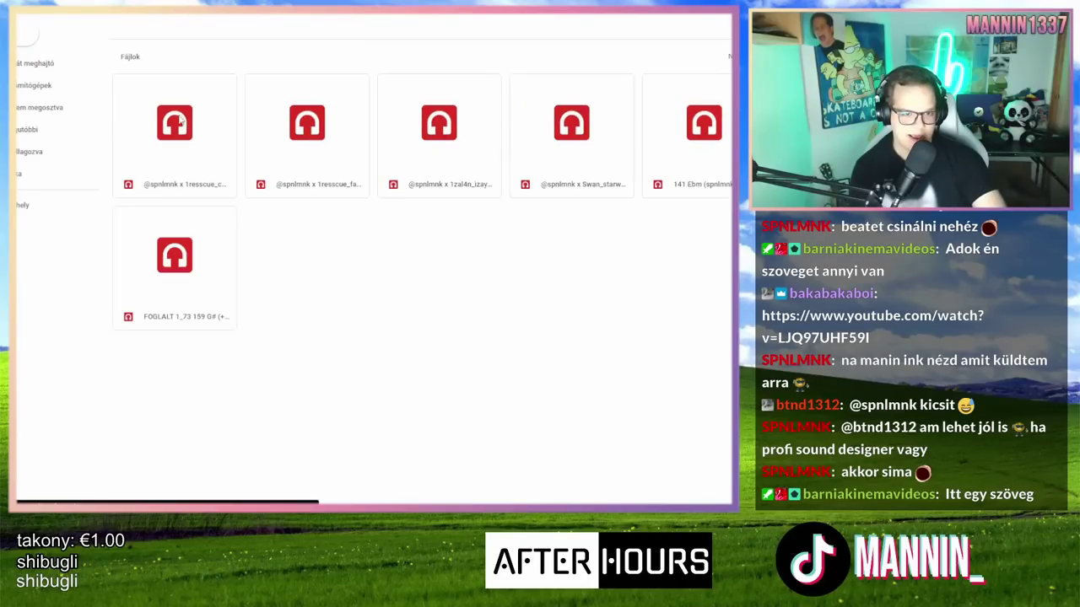
{"action": "double_click", "coordinate": [179, 148]}
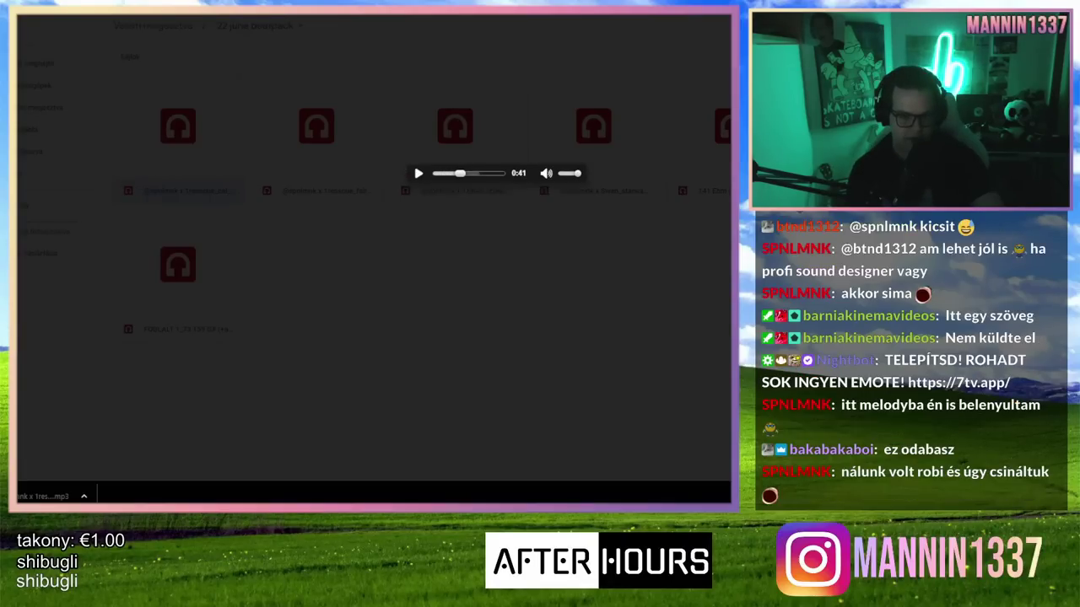
{"action": "left_click_drag", "start_coordinate": [50, 497], "coordinate": [329, 117]}
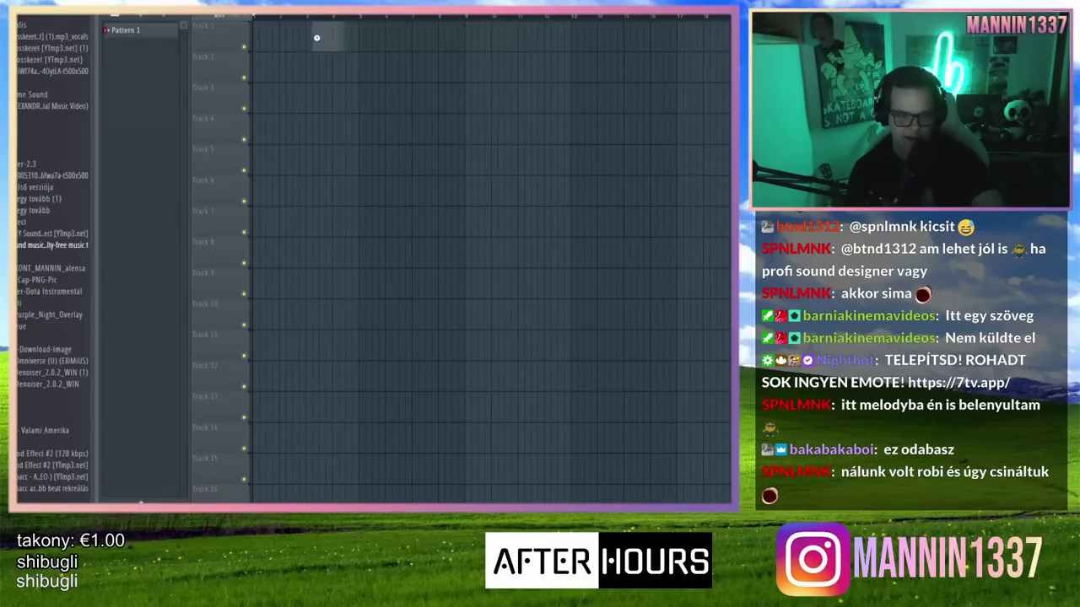
{"action": "left_click_drag", "start_coordinate": [317, 37], "coordinate": [316, 37]}
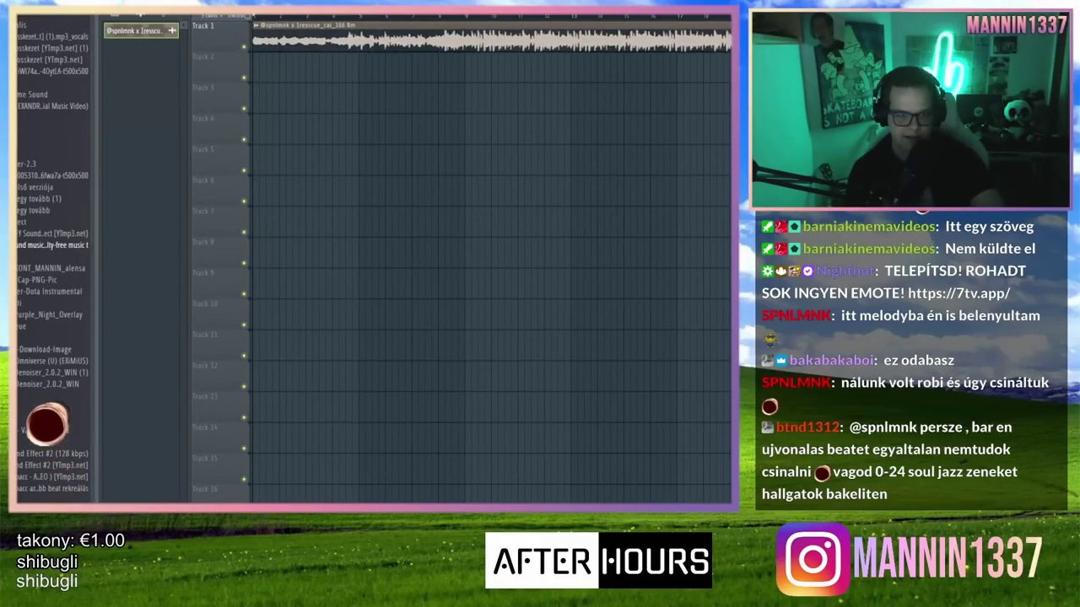
Step: Load the saved "alap" mixer track state onto mixer Insert 2
{"action": "key", "text": "F9"}
{"action": "left_click", "coordinate": [290, 247]}
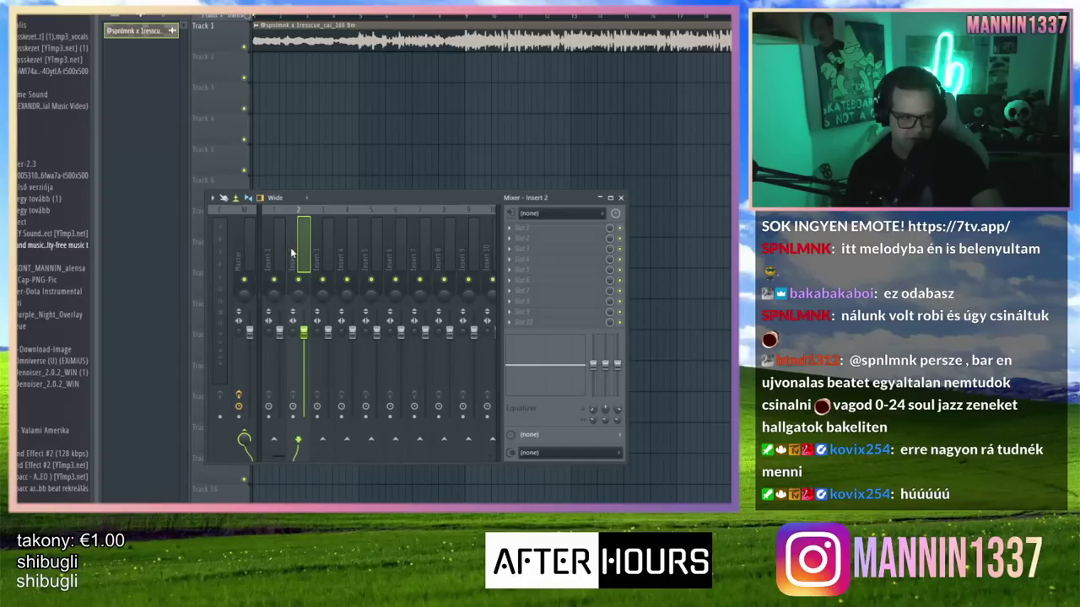
{"action": "right_click", "coordinate": [290, 247]}
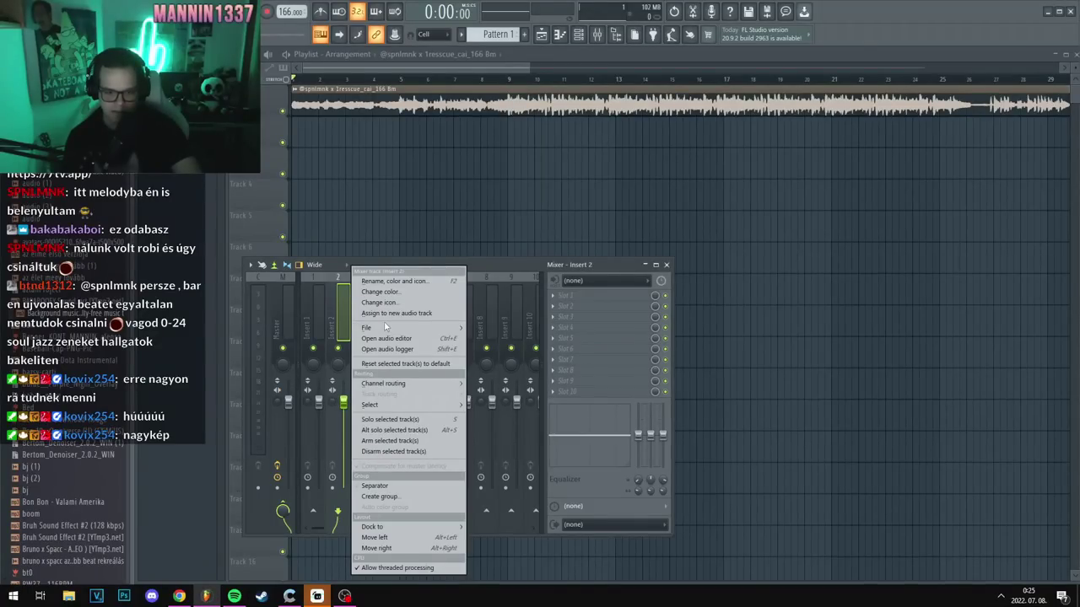
{"action": "mouse_move", "coordinate": [386, 326]}
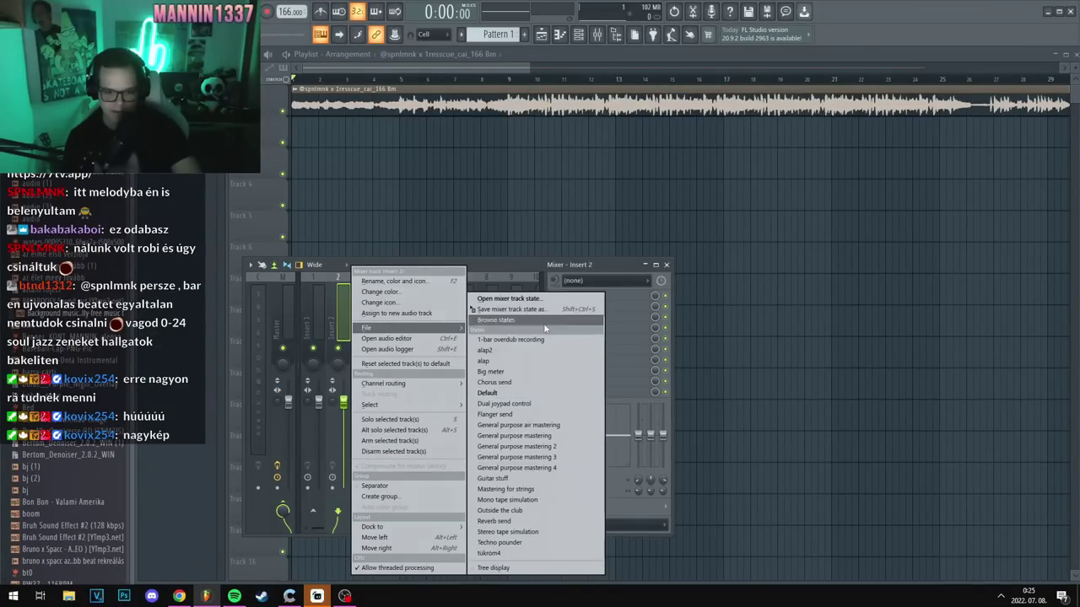
{"action": "left_click", "coordinate": [495, 363]}
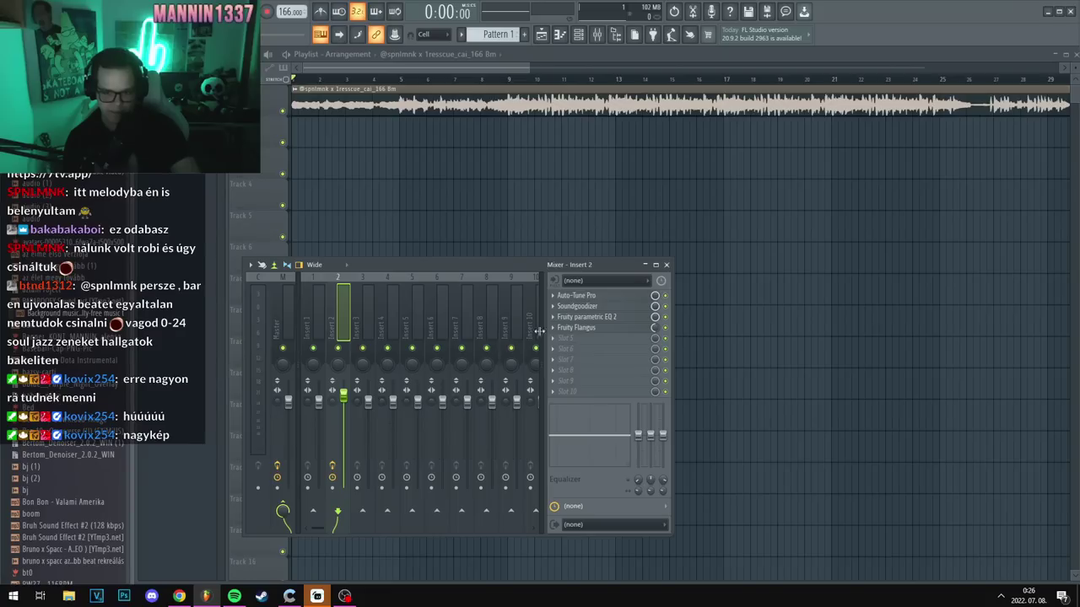
Step: Set the key to B and the scale to Minor in Auto-Tune Pro on Insert 2
{"action": "left_click", "coordinate": [584, 297]}
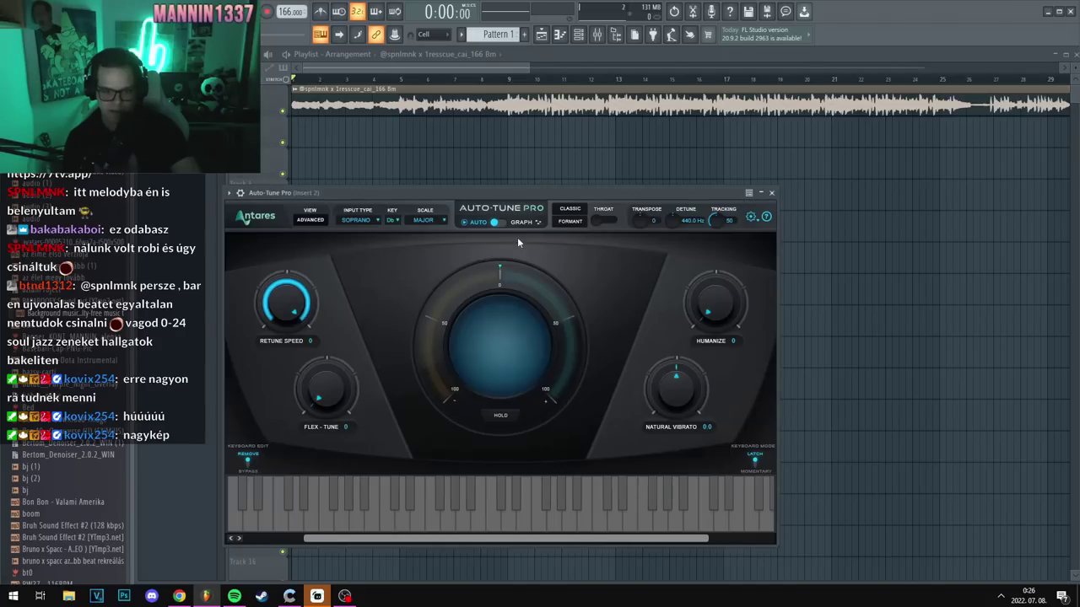
{"action": "left_click", "coordinate": [396, 221]}
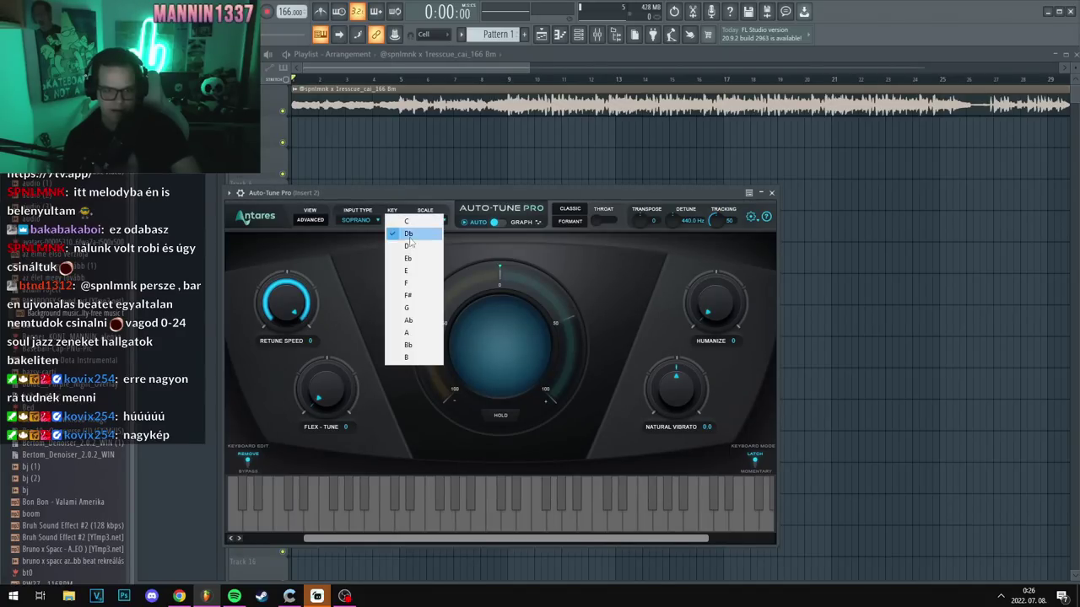
{"action": "left_click", "coordinate": [413, 358]}
{"action": "left_click", "coordinate": [441, 221]}
{"action": "left_click", "coordinate": [447, 234]}
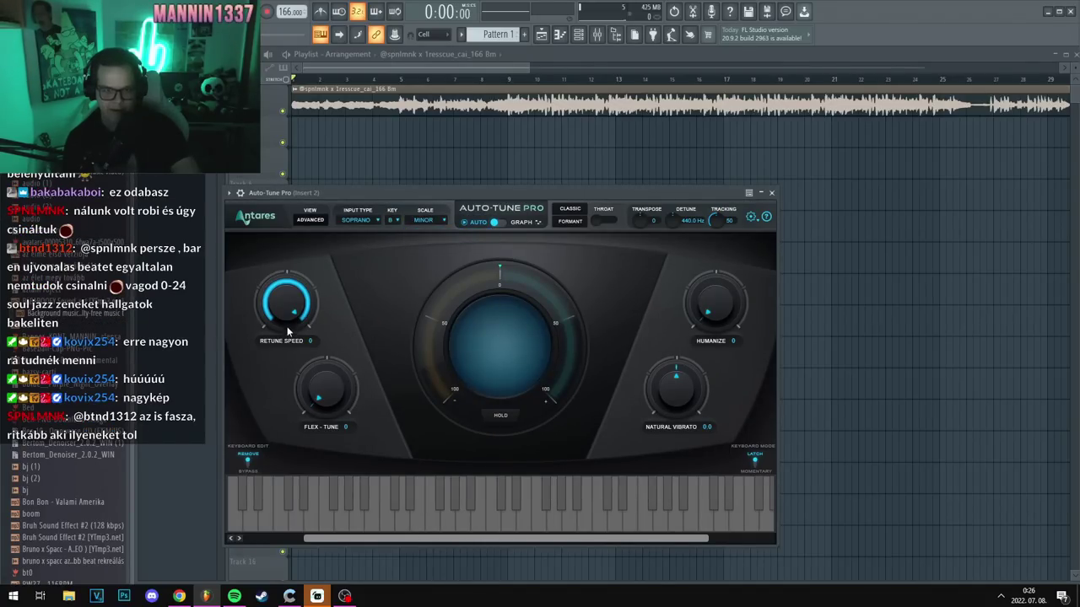
Step: Play the imported beat from its start and look over its waveform in the playlist
{"action": "left_click", "coordinate": [386, 126]}
{"action": "key", "text": "space"}
{"action": "scroll", "coordinate": [378, 115], "scroll_direction": "down", "scroll_amount": 3}
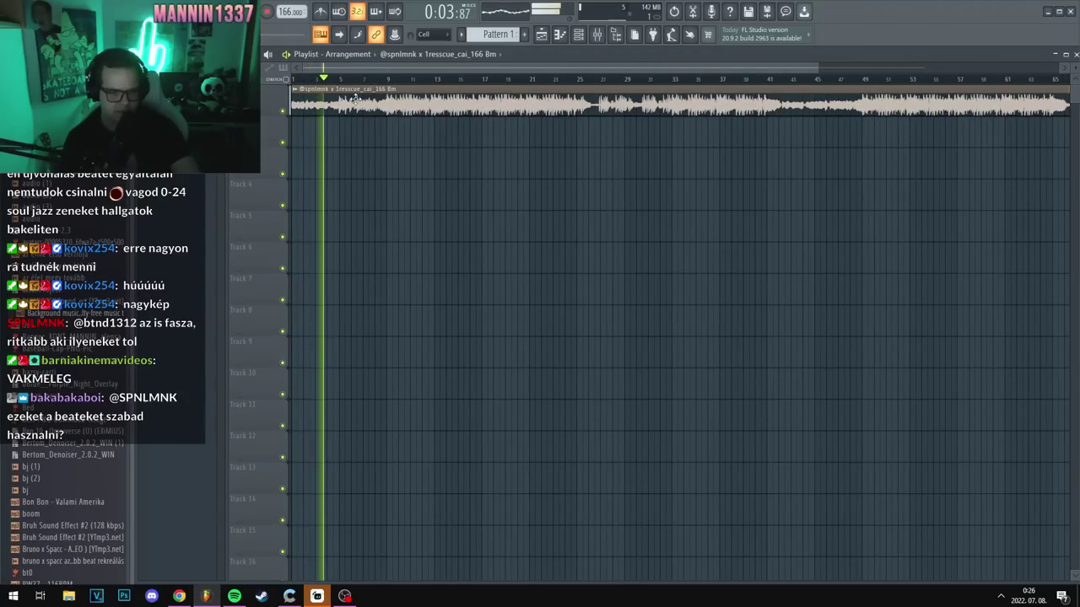
{"action": "scroll", "coordinate": [348, 73], "scroll_direction": "up", "scroll_amount": 3}
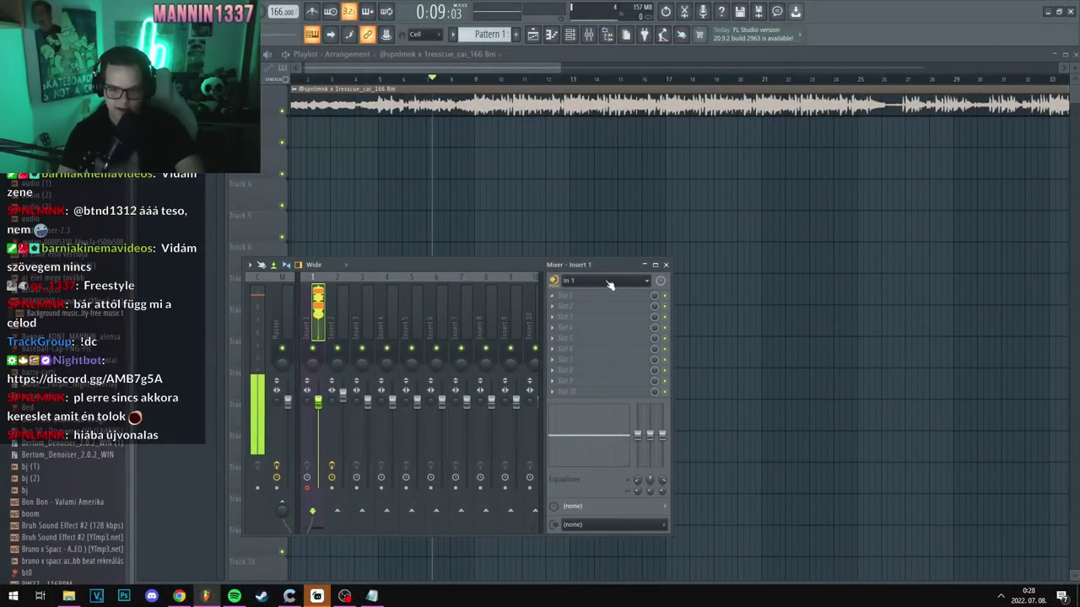
Step: Route mixer Insert 1 only to Insert 2 so the microphone signal runs through the vocal effects chain
{"action": "left_click", "coordinate": [336, 316]}
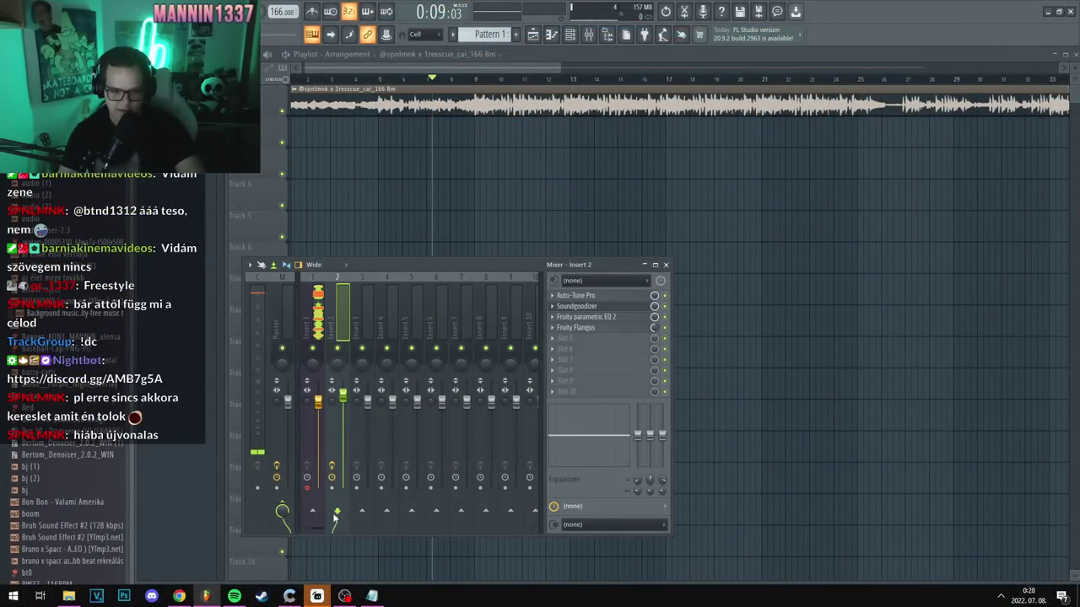
{"action": "left_click", "coordinate": [315, 329]}
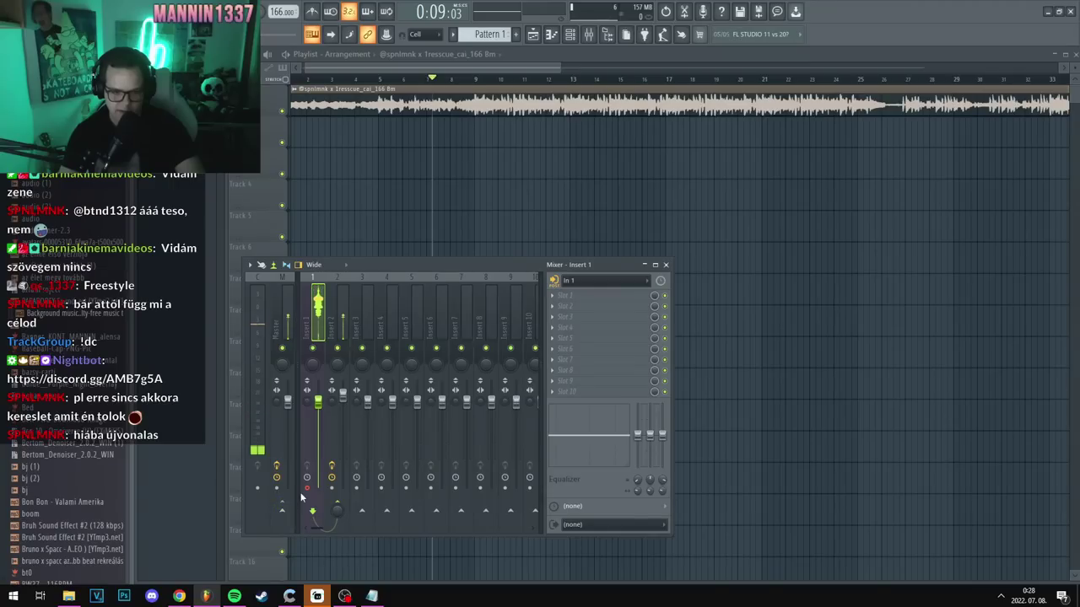
{"action": "left_click", "coordinate": [336, 316]}
{"action": "left_click", "coordinate": [315, 323]}
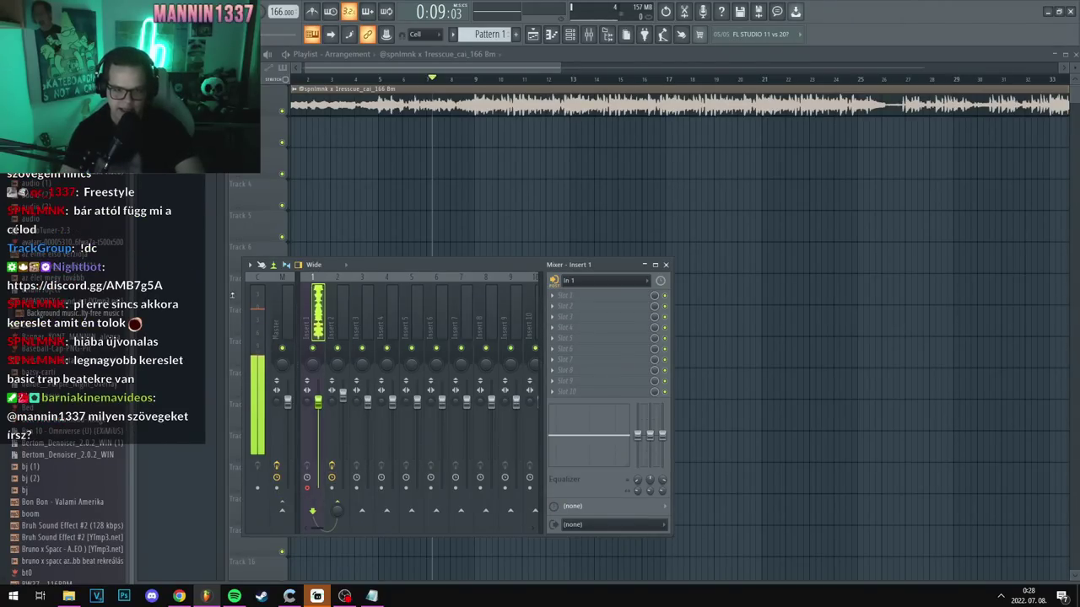
Step: Close the mixer and record a vocal take over the beat onto the second playlist track from about bar 5
{"action": "key", "text": "F9"}
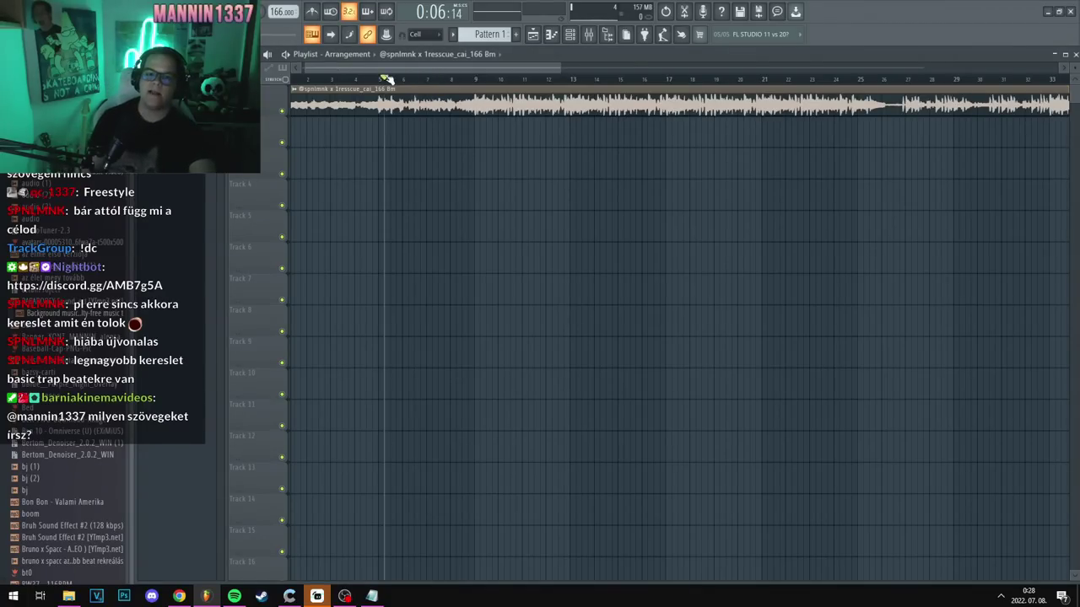
{"action": "key", "text": "space"}
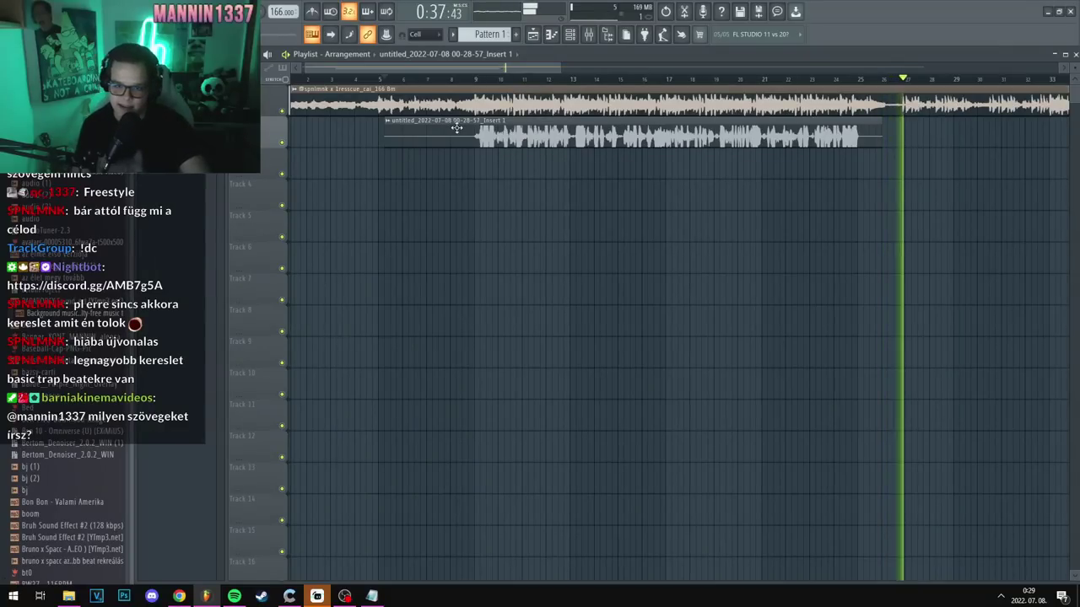
{"action": "key", "text": "space"}
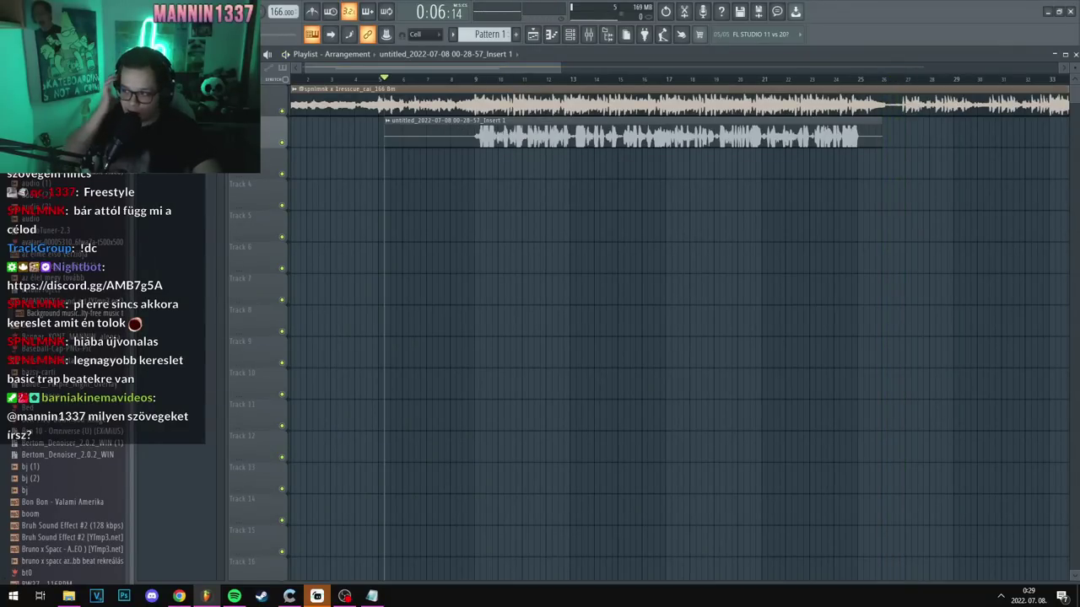
Step: Play the take from about bar 9, trim its silent start to about bar 8 and assign its channel to mixer track 2
{"action": "left_click", "coordinate": [471, 79]}
{"action": "key", "text": "space"}
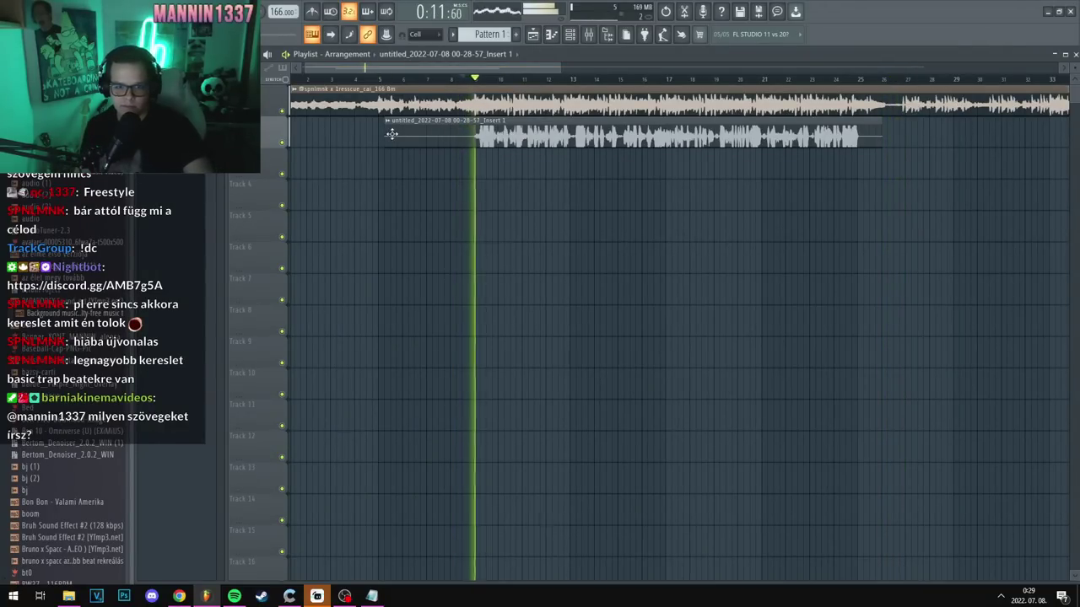
{"action": "double_click", "coordinate": [489, 140]}
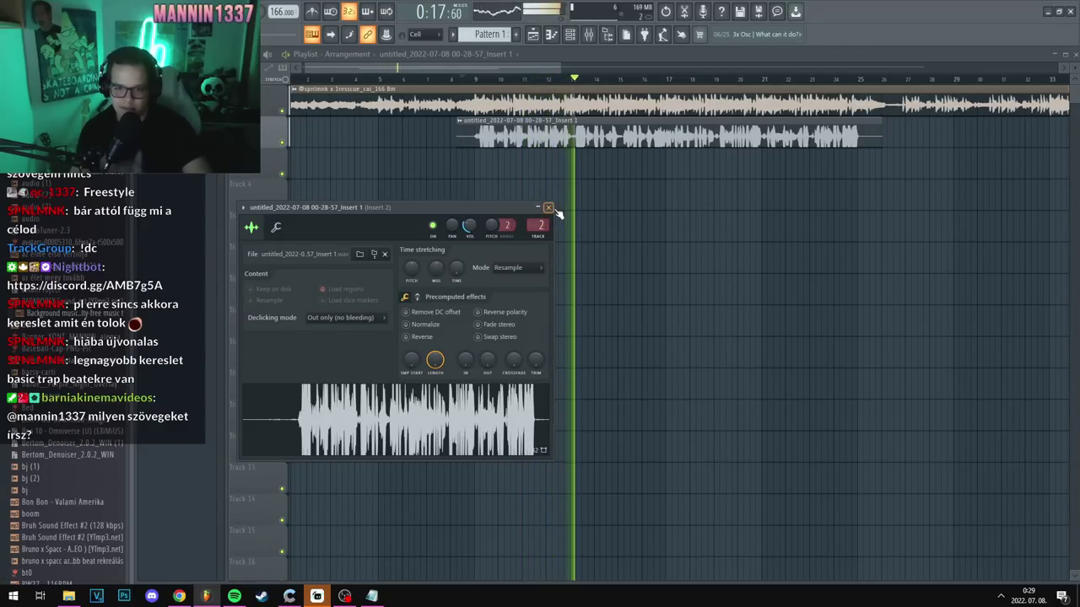
{"action": "left_click", "coordinate": [548, 207]}
Step: On Insert 2, load the "lenik main" preset in Fruity Parametric EQ 2 and set Auto-Tune Pro's tracking to 25
{"action": "left_click", "coordinate": [588, 34]}
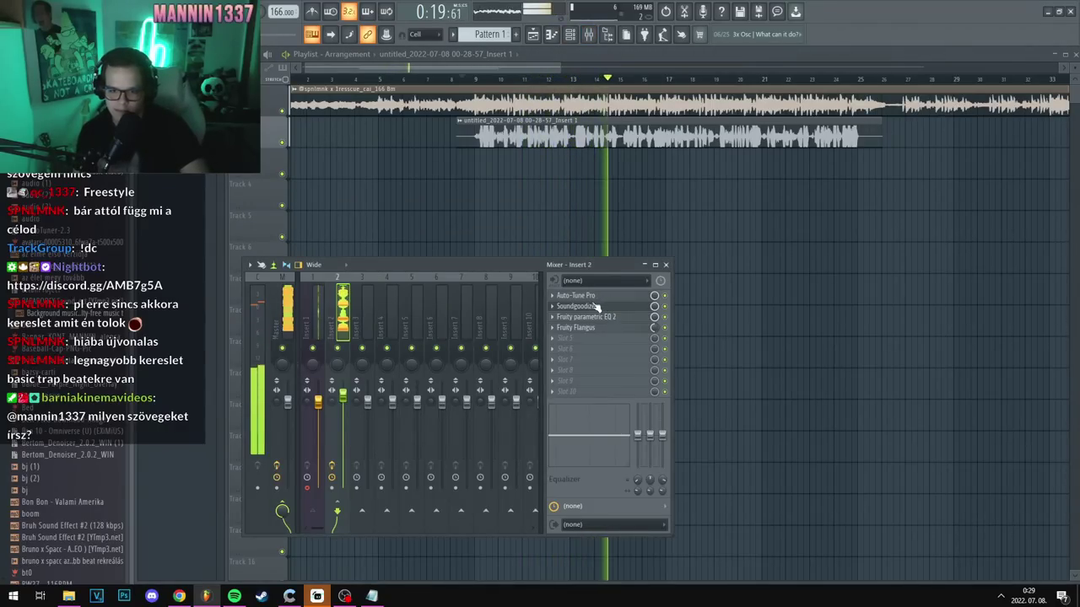
{"action": "left_click", "coordinate": [577, 295]}
{"action": "key", "text": "Escape"}
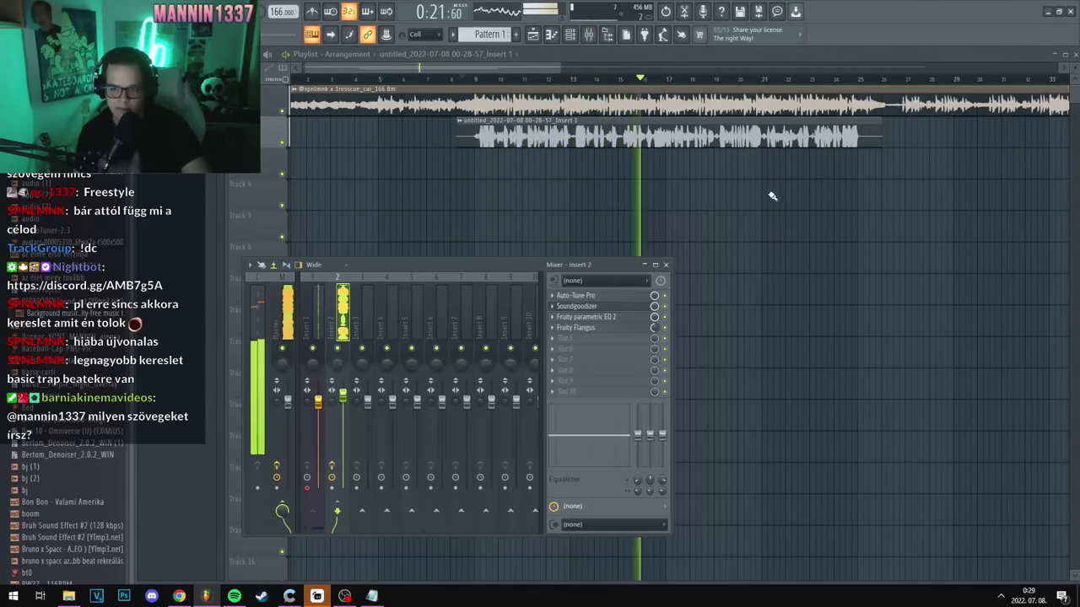
{"action": "left_click", "coordinate": [591, 316]}
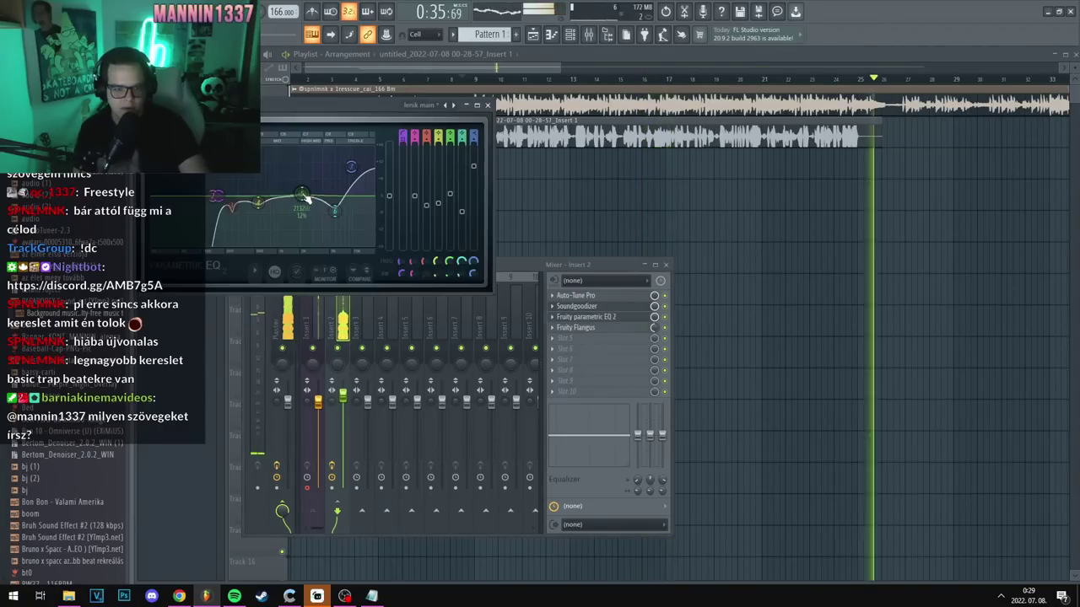
{"action": "left_click", "coordinate": [575, 296]}
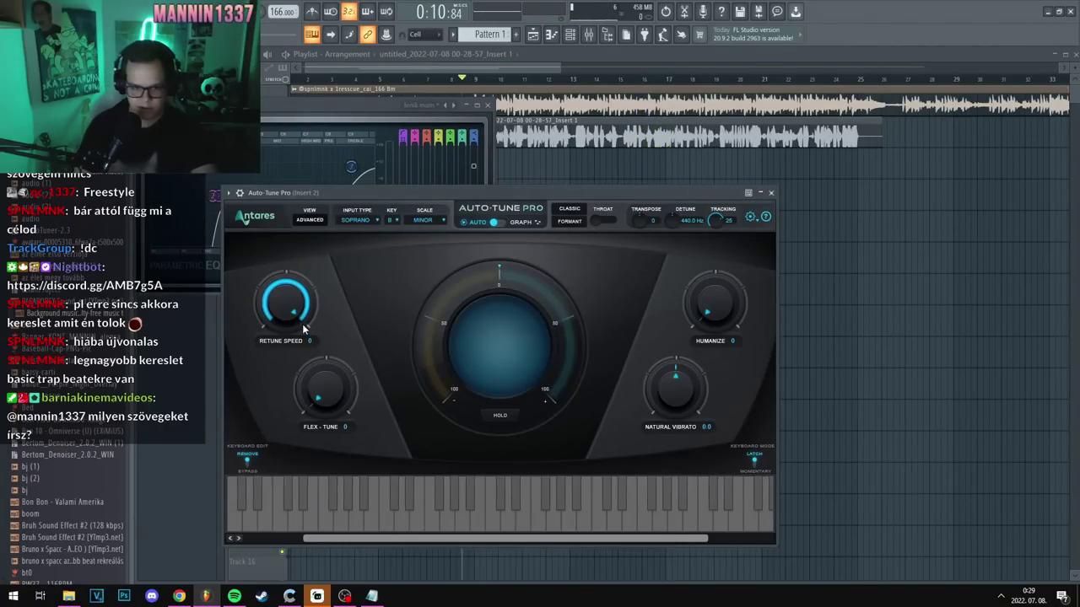
{"action": "scroll", "coordinate": [281, 318], "scroll_direction": "down", "scroll_amount": 3}
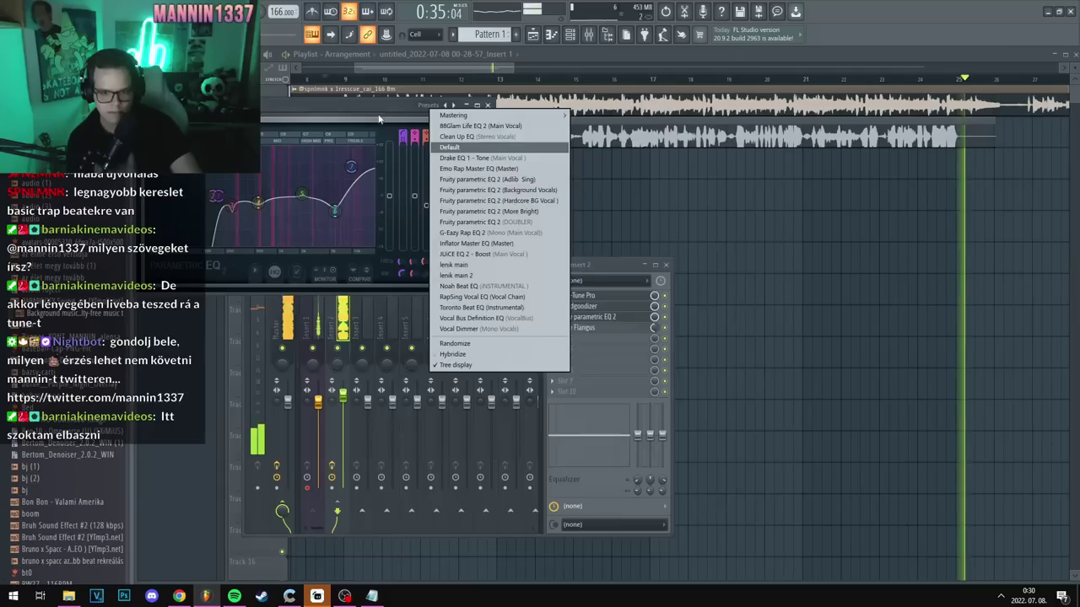
Step: Move Fruity Flangus down one slot and add a second Fruity Parametric EQ 2 above it with the "lenik main 2" preset
{"action": "left_click", "coordinate": [561, 343]}
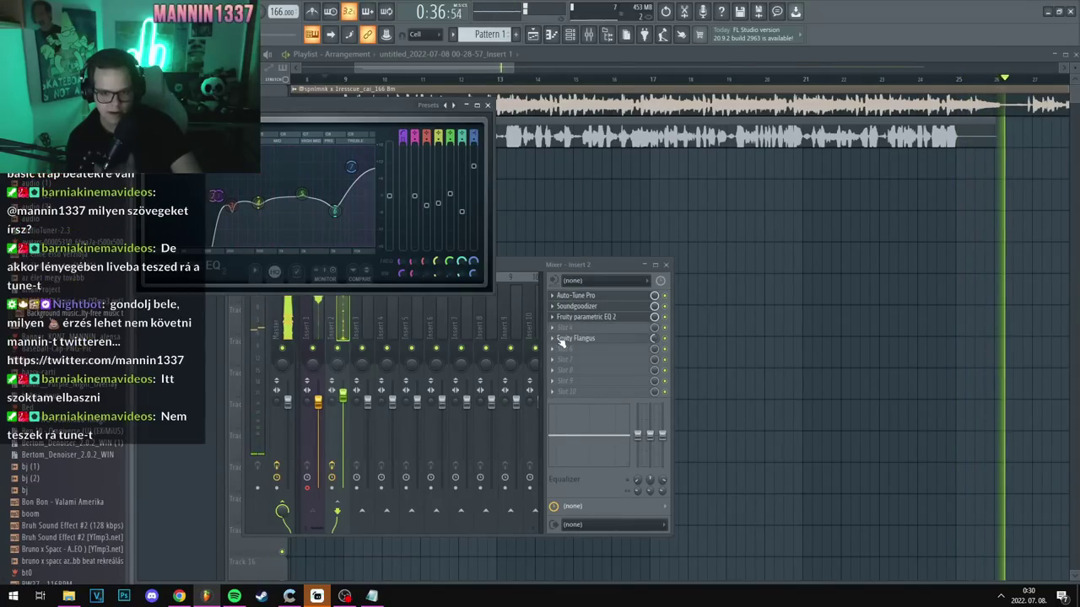
{"action": "left_click", "coordinate": [561, 343]}
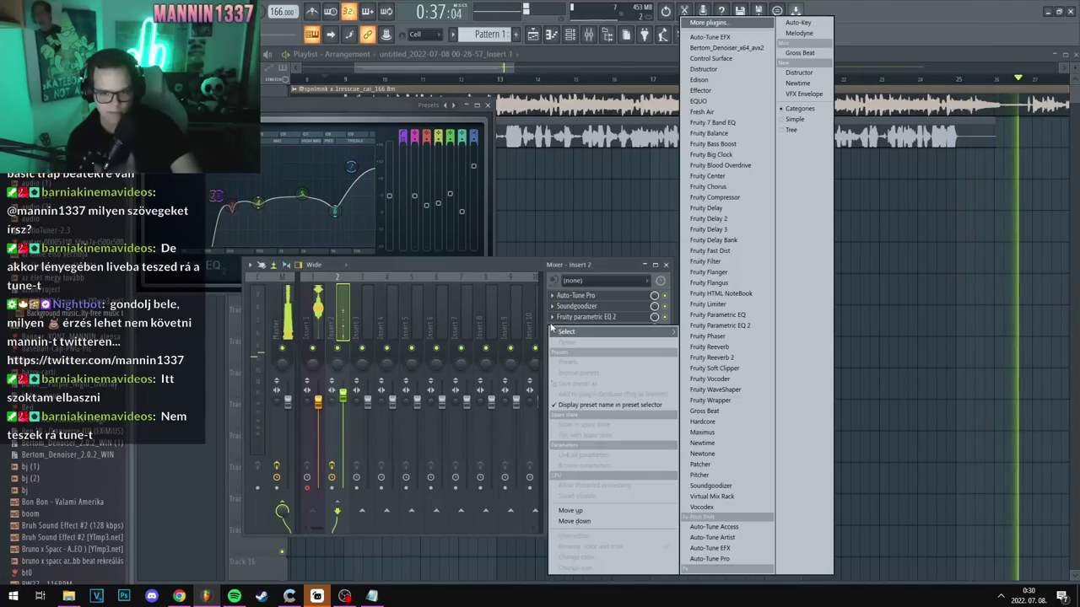
{"action": "left_click", "coordinate": [719, 325]}
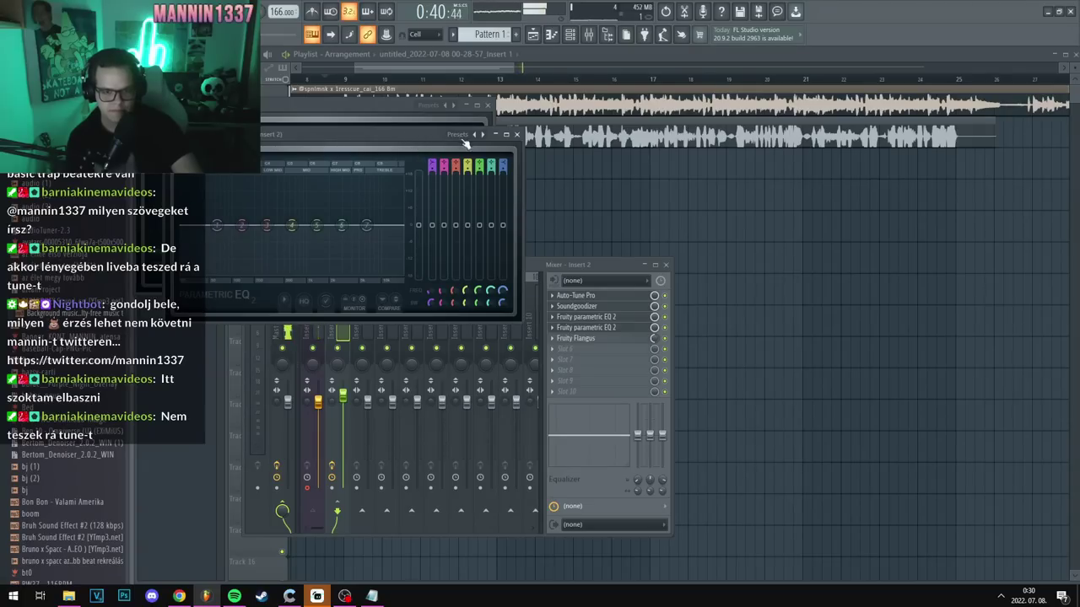
{"action": "left_click", "coordinate": [463, 137]}
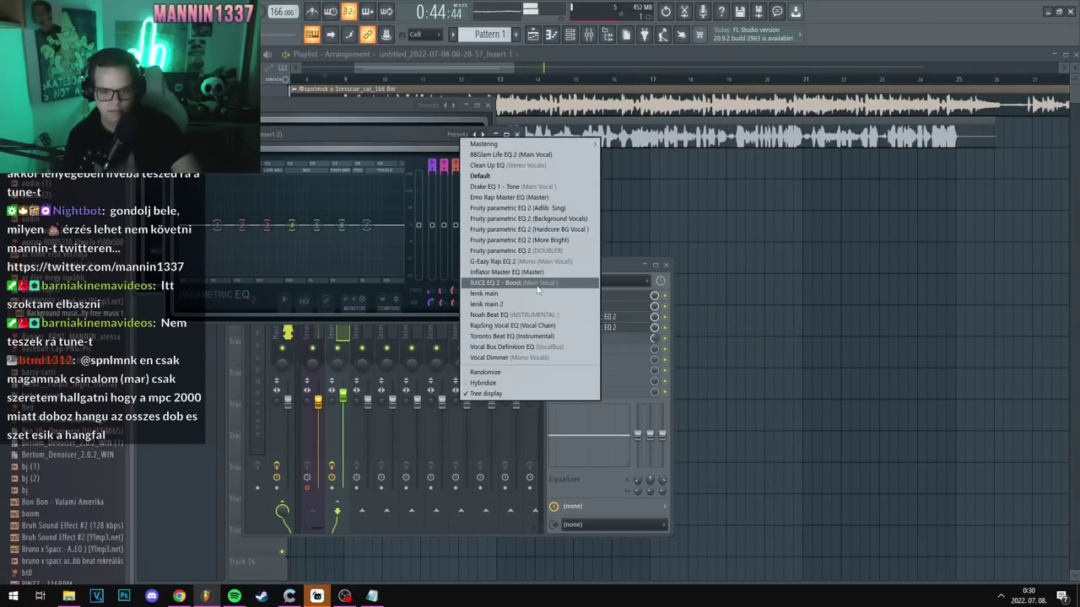
{"action": "left_click", "coordinate": [487, 303]}
{"action": "left_click_drag", "start_coordinate": [371, 133], "coordinate": [387, 225]}
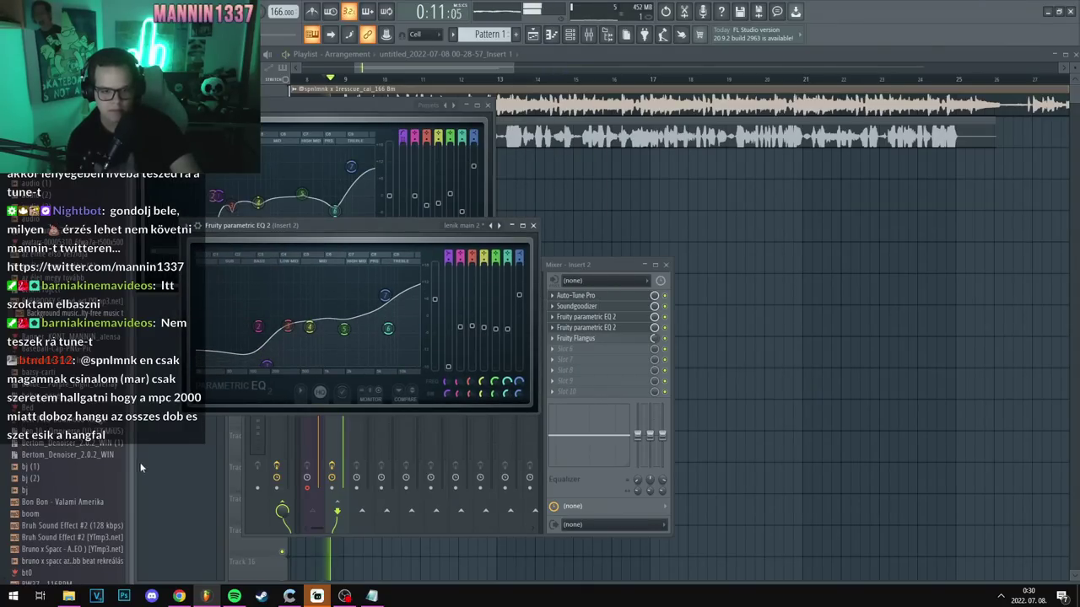
Step: Shift the low-cut and low-mid bands of Insert 2's first Fruity Parametric EQ 2 slightly higher in frequency during playback
{"action": "key", "text": "F12"}
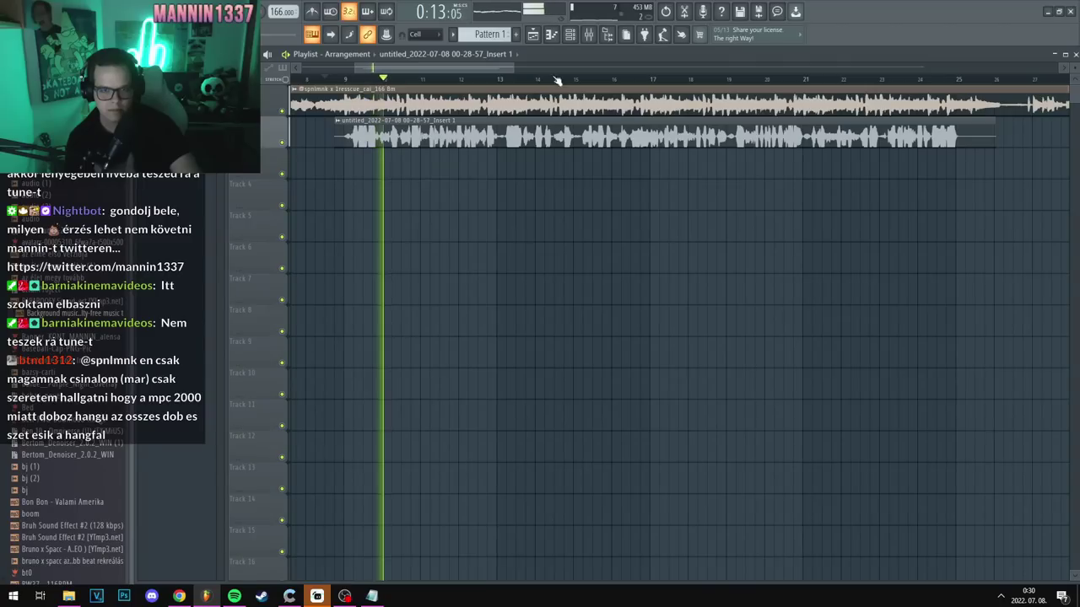
{"action": "key", "text": "F9"}
{"action": "left_click", "coordinate": [591, 319]}
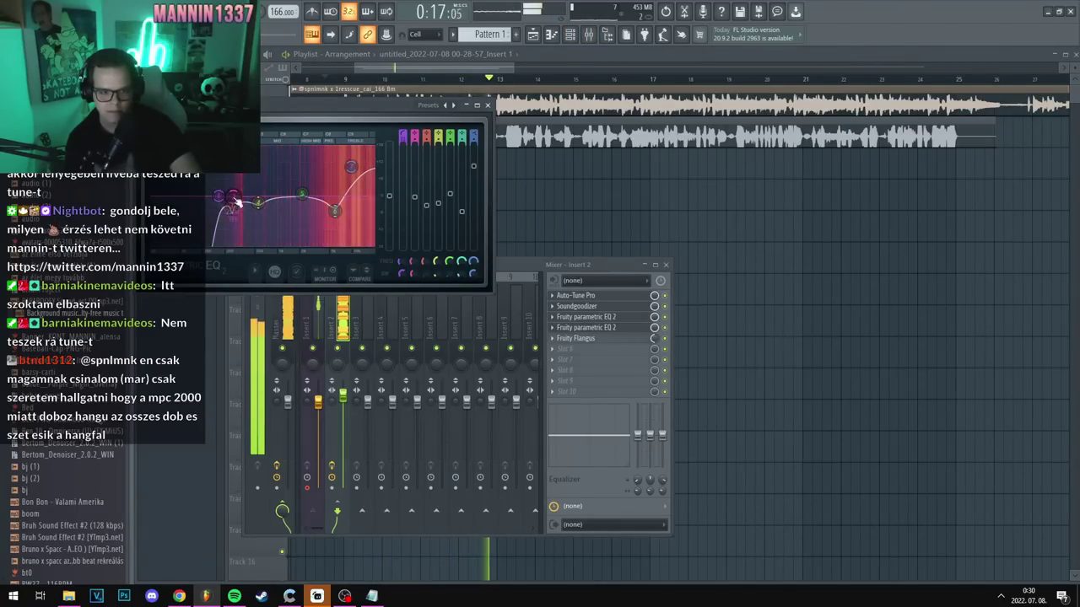
{"action": "left_click_drag", "start_coordinate": [237, 202], "coordinate": [267, 201]}
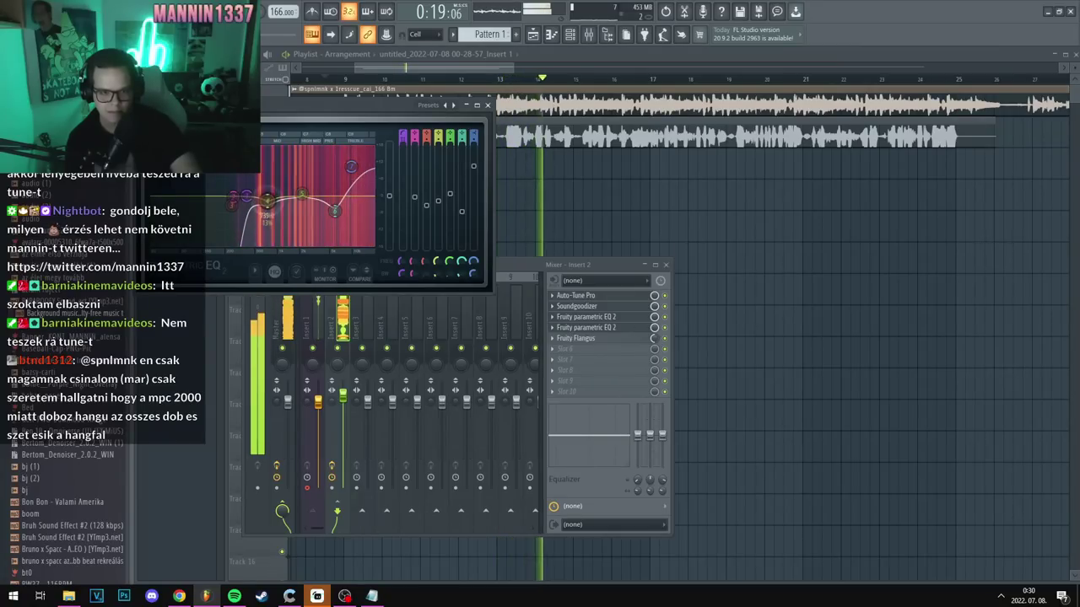
{"action": "left_click", "coordinate": [346, 387]}
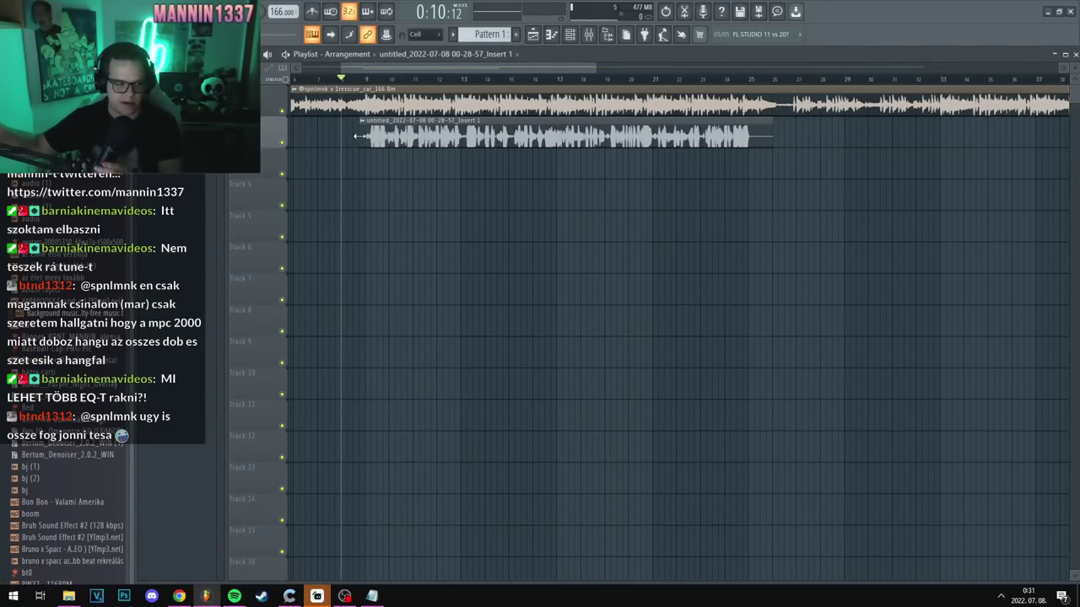
Step: Mute the existing vocal track, record a new take below it from about bar 8 to bar 13, and play it back
{"action": "left_click", "coordinate": [282, 142]}
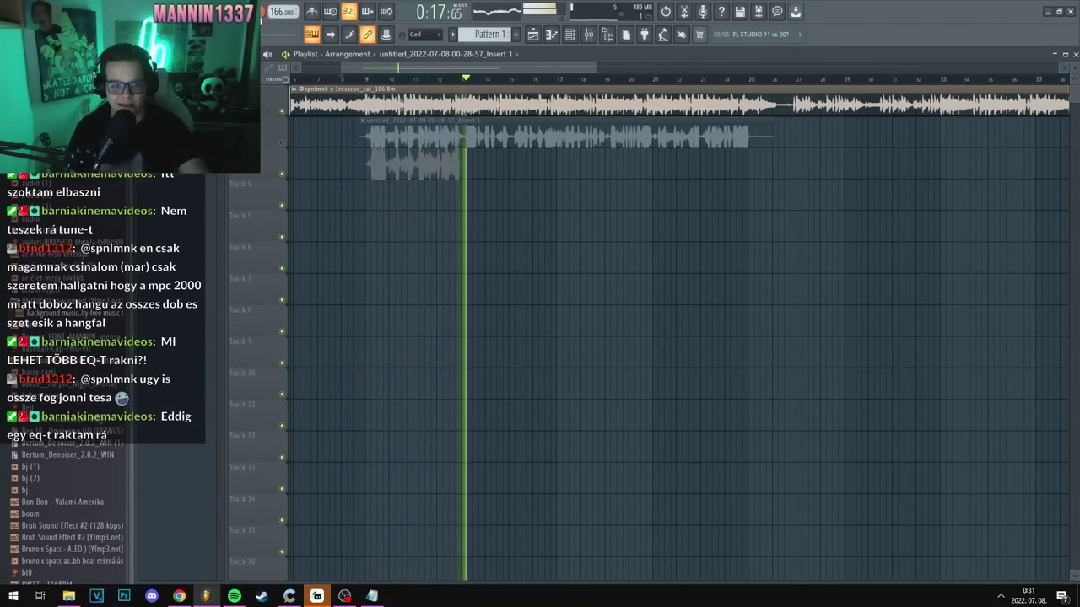
{"action": "key", "text": "space"}
{"action": "double_click", "coordinate": [439, 173]}
{"action": "key", "text": "Escape"}
{"action": "key", "text": "space"}
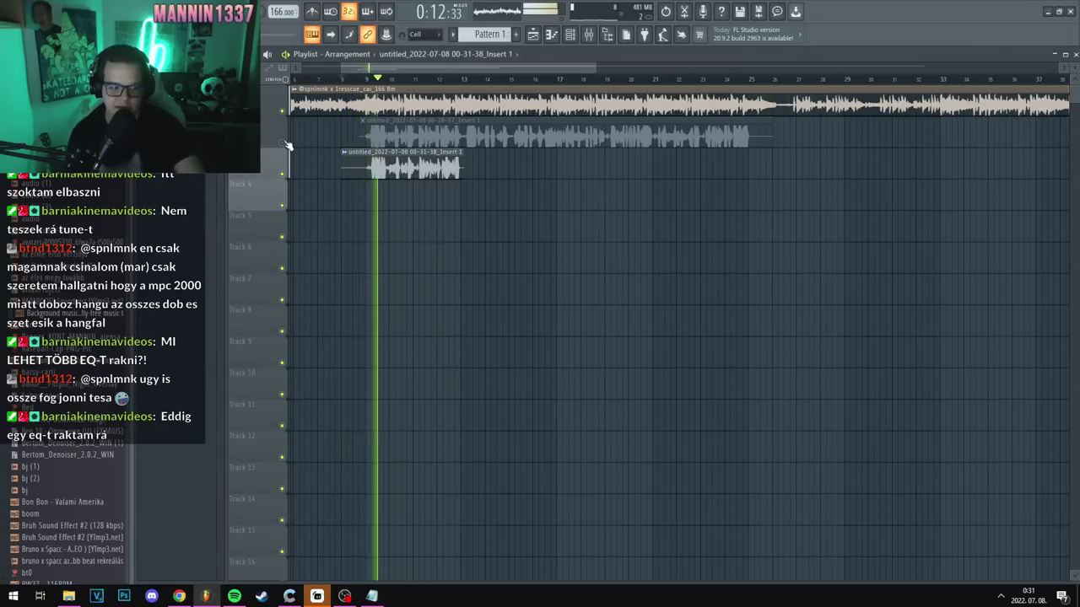
Step: Trim the new take's silent start to just before bar 9 during playback
{"action": "scroll", "coordinate": [380, 172], "scroll_direction": "up", "scroll_amount": 1}
{"action": "scroll", "coordinate": [380, 170], "scroll_direction": "up", "scroll_amount": 1}
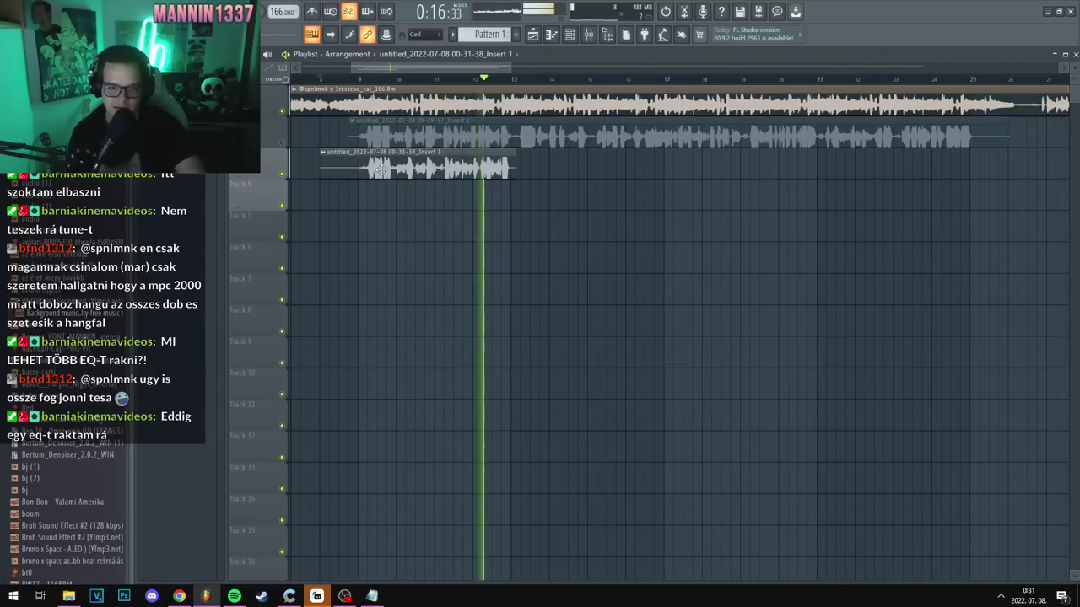
{"action": "scroll", "coordinate": [380, 170], "scroll_direction": "up", "scroll_amount": 2}
{"action": "key", "text": "space"}
Step: Lower the high band of Insert 2's second Fruity Parametric EQ 2
{"action": "left_click", "coordinate": [593, 38]}
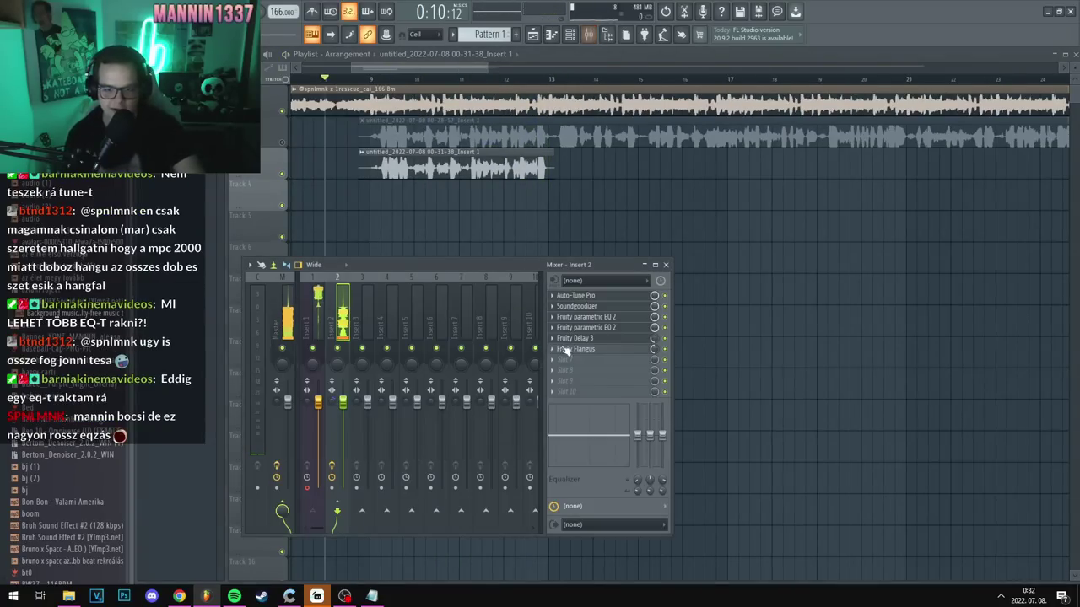
{"action": "left_click", "coordinate": [600, 329]}
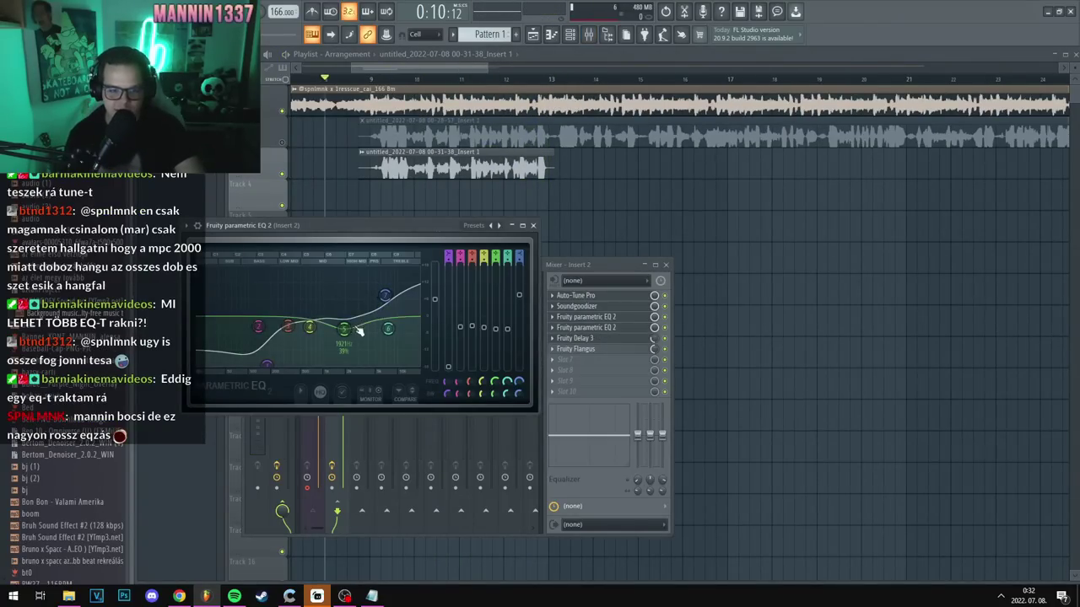
{"action": "left_click_drag", "start_coordinate": [351, 329], "coordinate": [352, 325]}
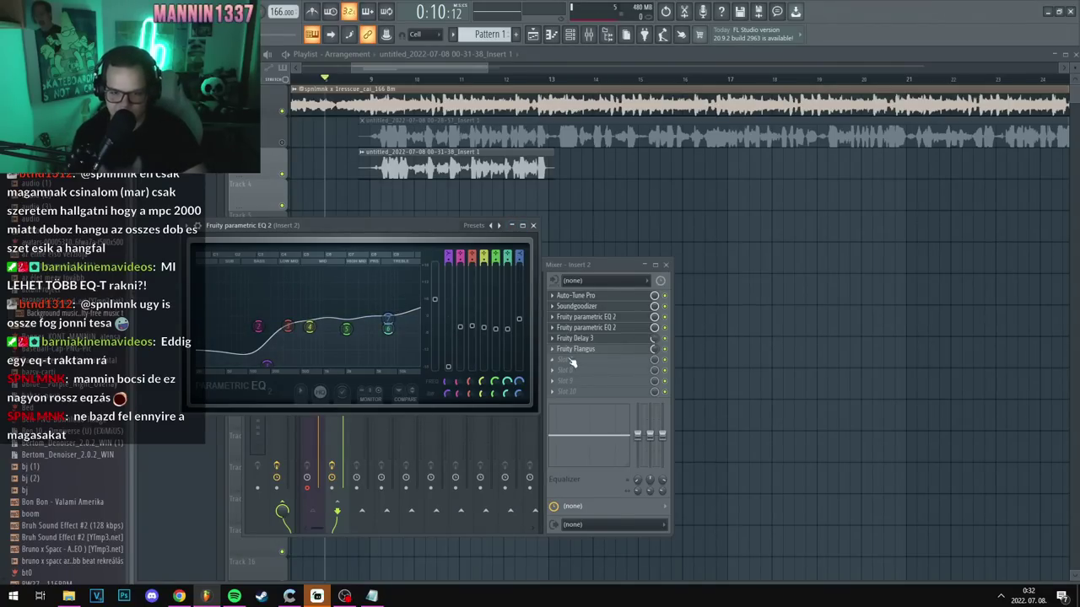
Step: Add Fresh Air above Fruity Flangus on Insert 2, set Mid Air to 30 and High Air to 60, and play the take
{"action": "left_click", "coordinate": [556, 352]}
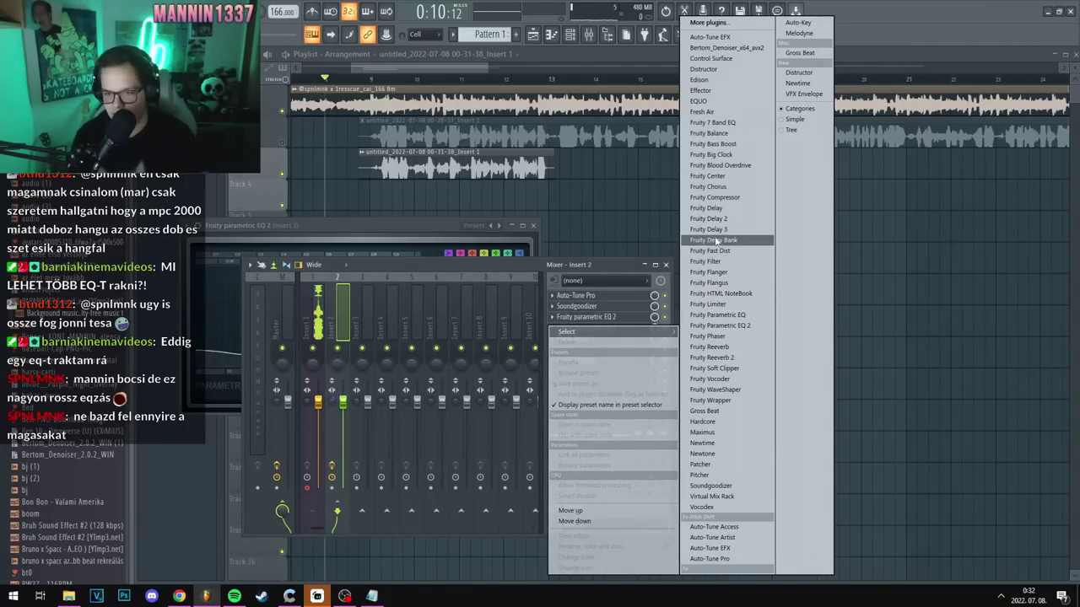
{"action": "left_click", "coordinate": [731, 113]}
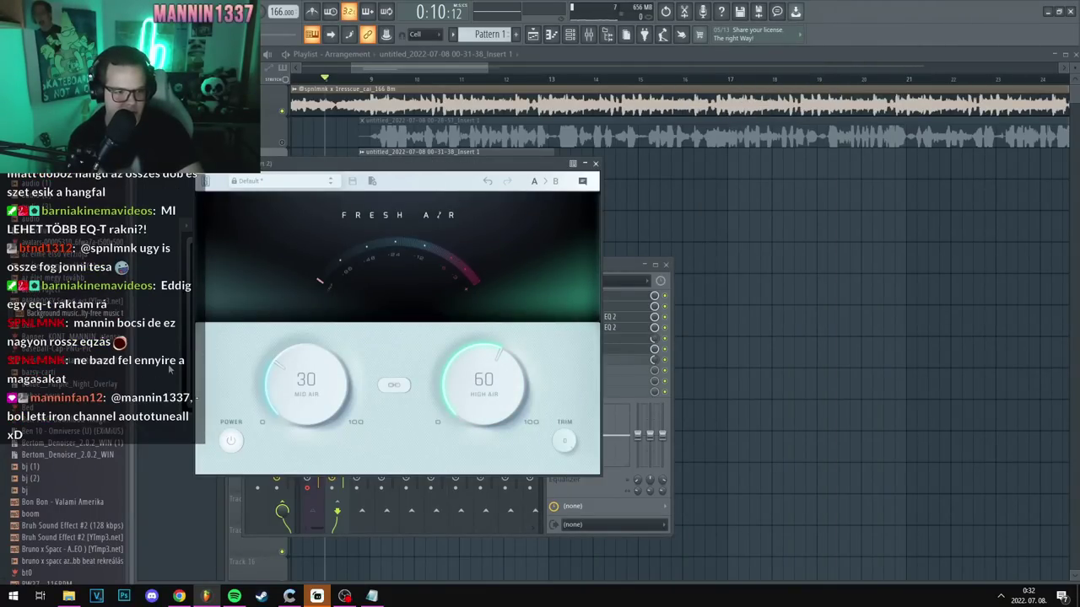
{"action": "key", "text": "F5"}
{"action": "key", "text": "space"}
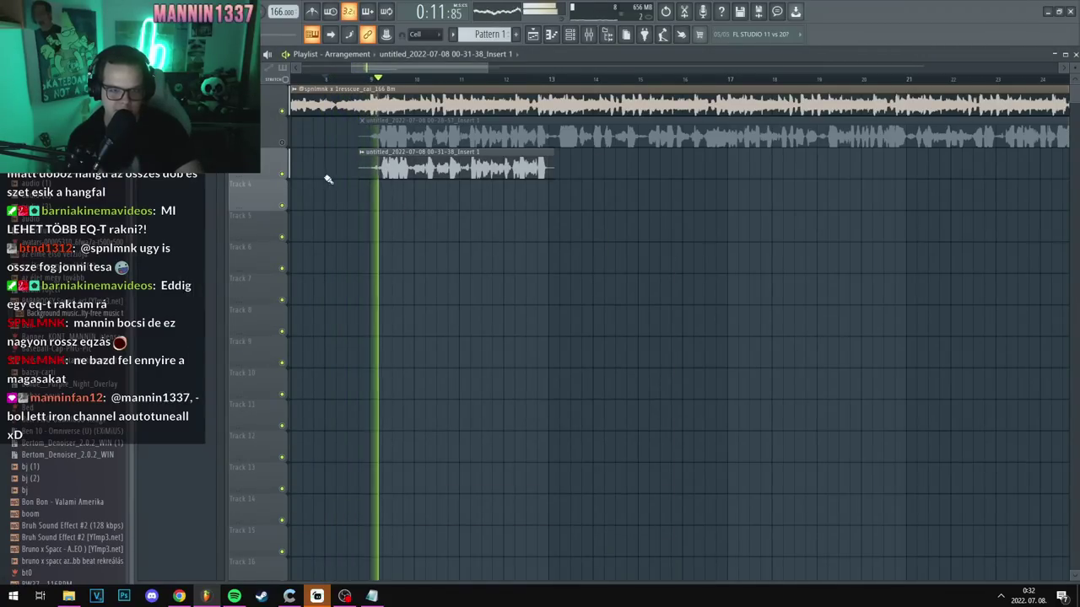
Step: Reload the "lenik main" preset in Insert 2's first Fruity Parametric EQ 2 and adjust its mid bands during playback
{"action": "key", "text": "F9"}
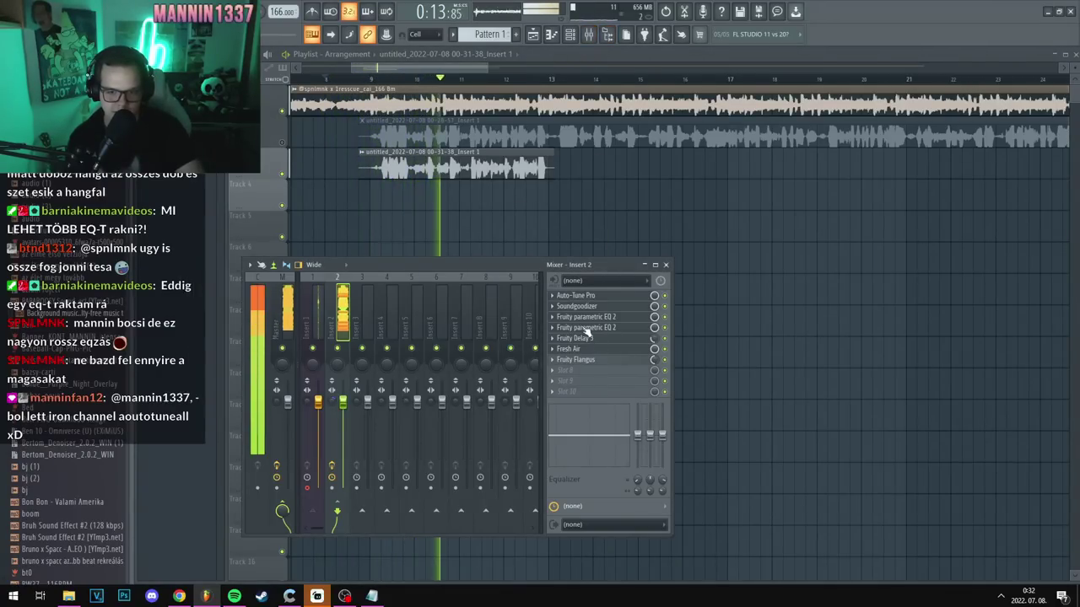
{"action": "left_click", "coordinate": [587, 317]}
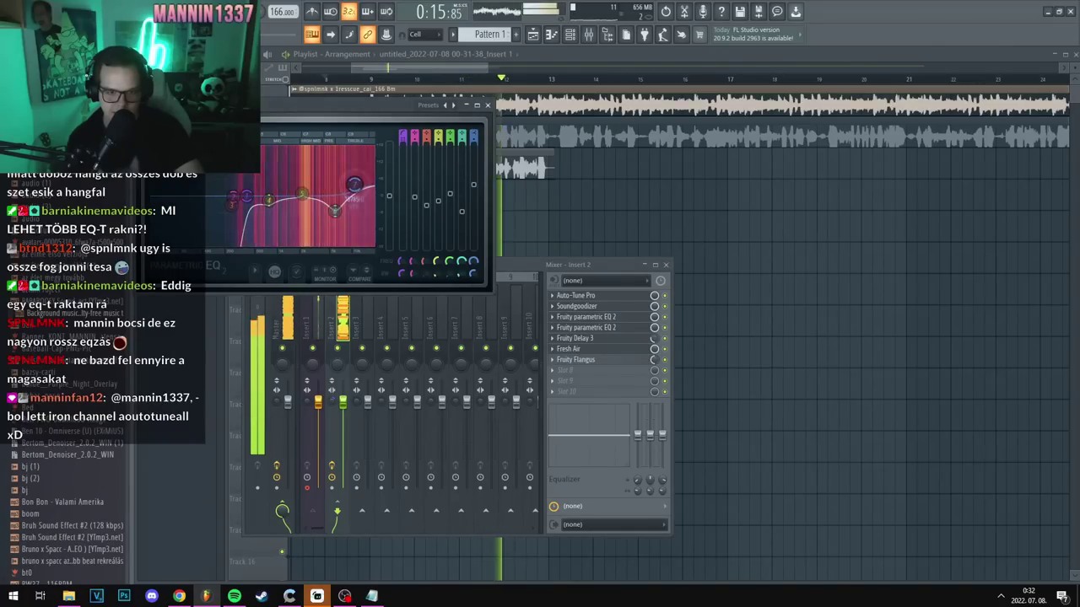
{"action": "left_click", "coordinate": [429, 105]}
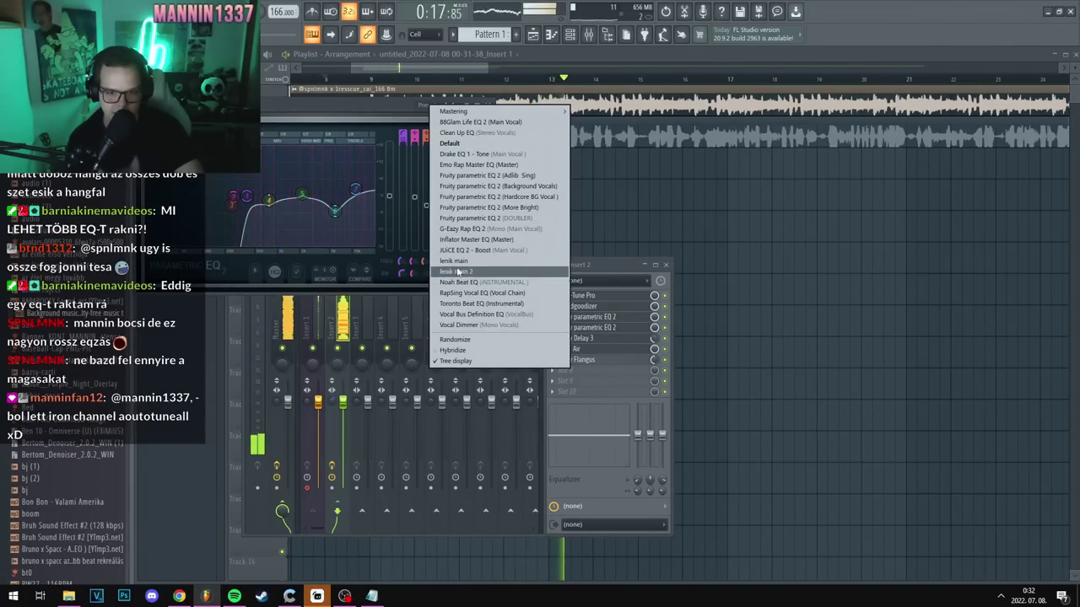
{"action": "left_click", "coordinate": [457, 272]}
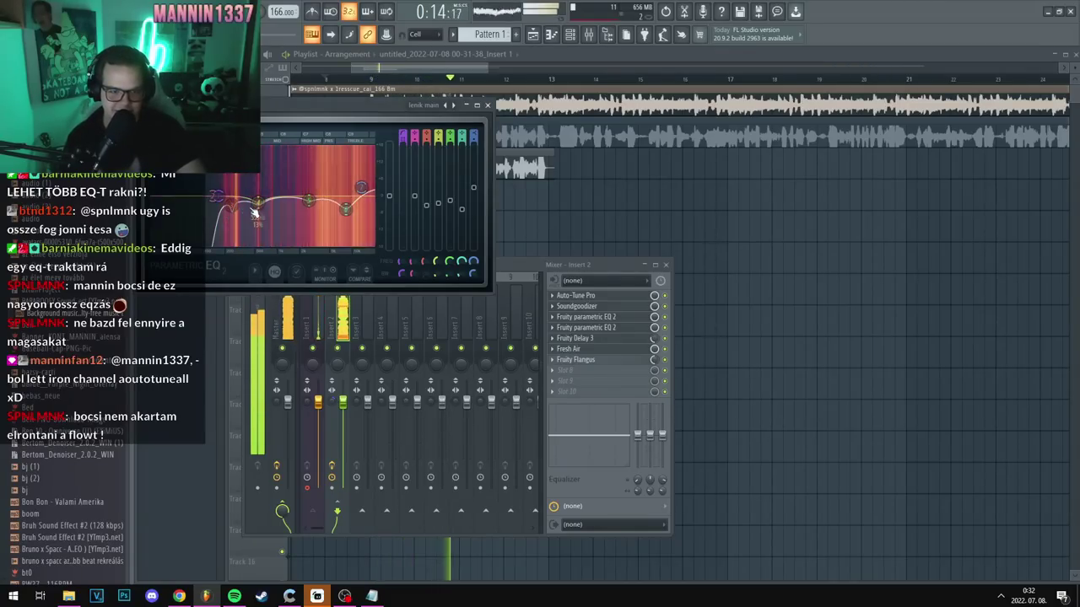
{"action": "left_click_drag", "start_coordinate": [308, 200], "coordinate": [293, 217]}
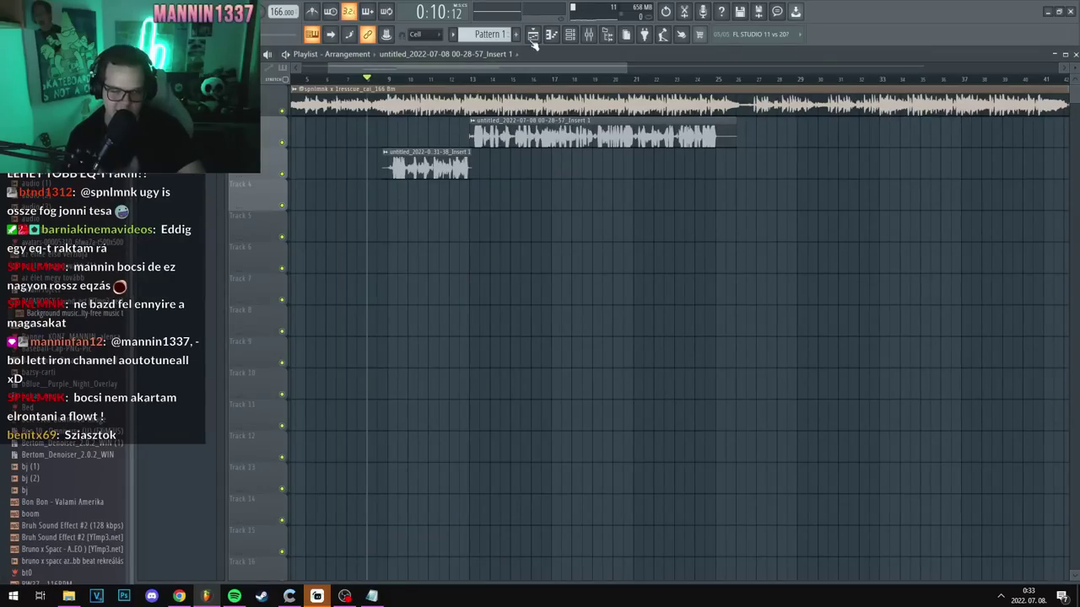
Step: Record a backing take below the lead vocals from about bar 6 to bar 25 and trim its silent start to about bar 9.5
{"action": "left_click", "coordinate": [588, 34]}
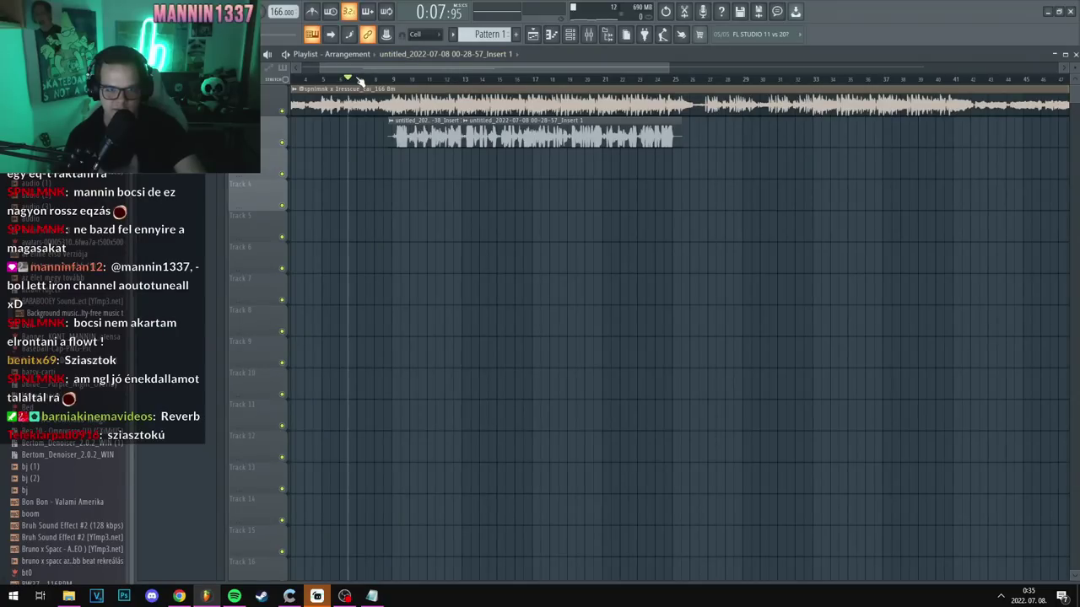
{"action": "key", "text": "space"}
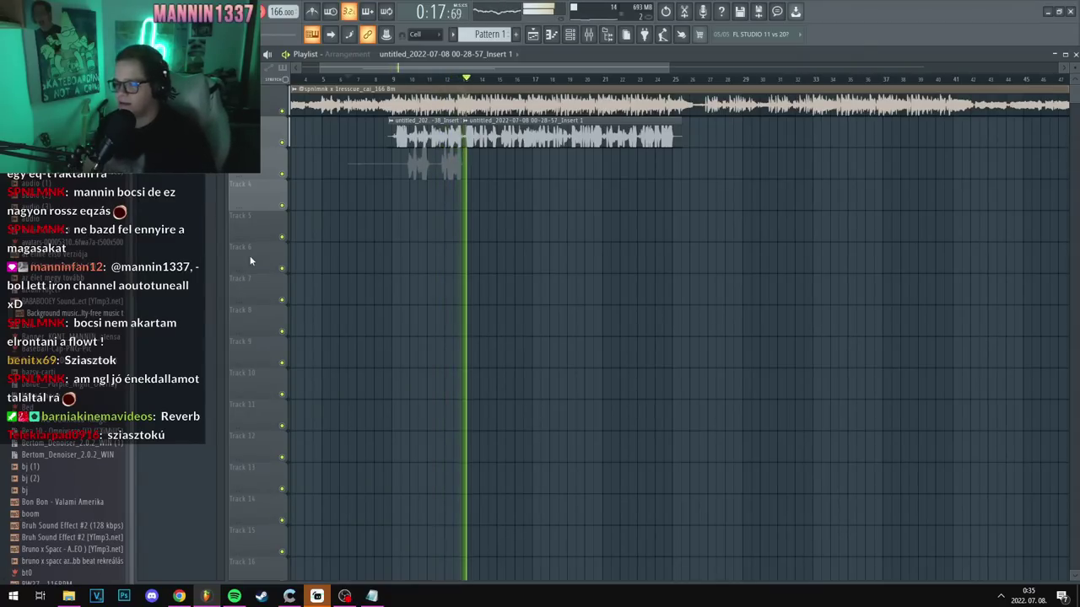
{"action": "key", "text": "space"}
{"action": "scroll", "coordinate": [409, 81], "scroll_direction": "up", "scroll_amount": 2}
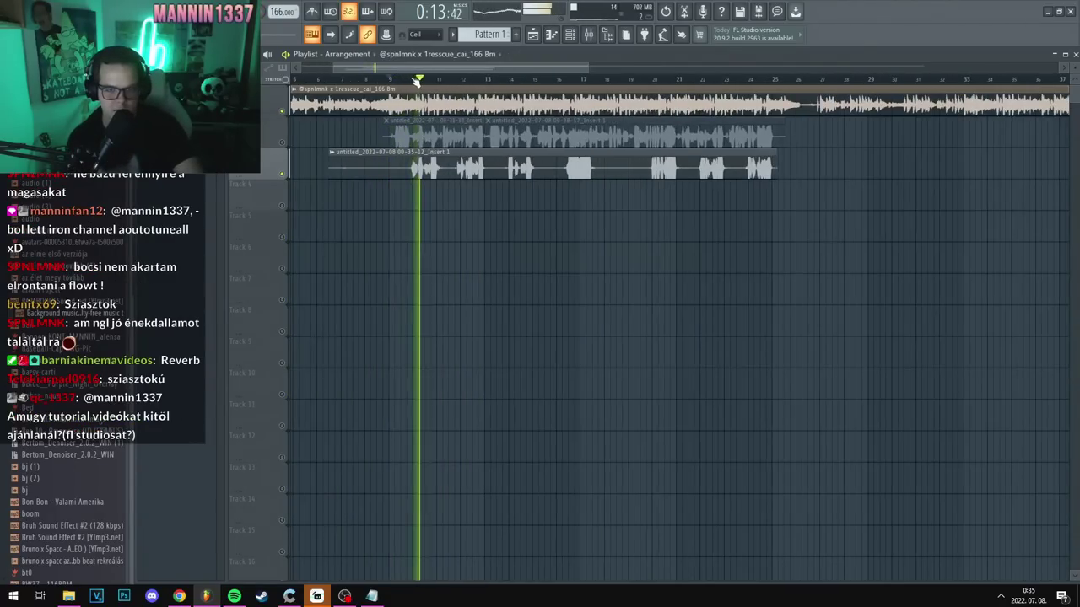
{"action": "left_click_drag", "start_coordinate": [335, 168], "coordinate": [405, 166]}
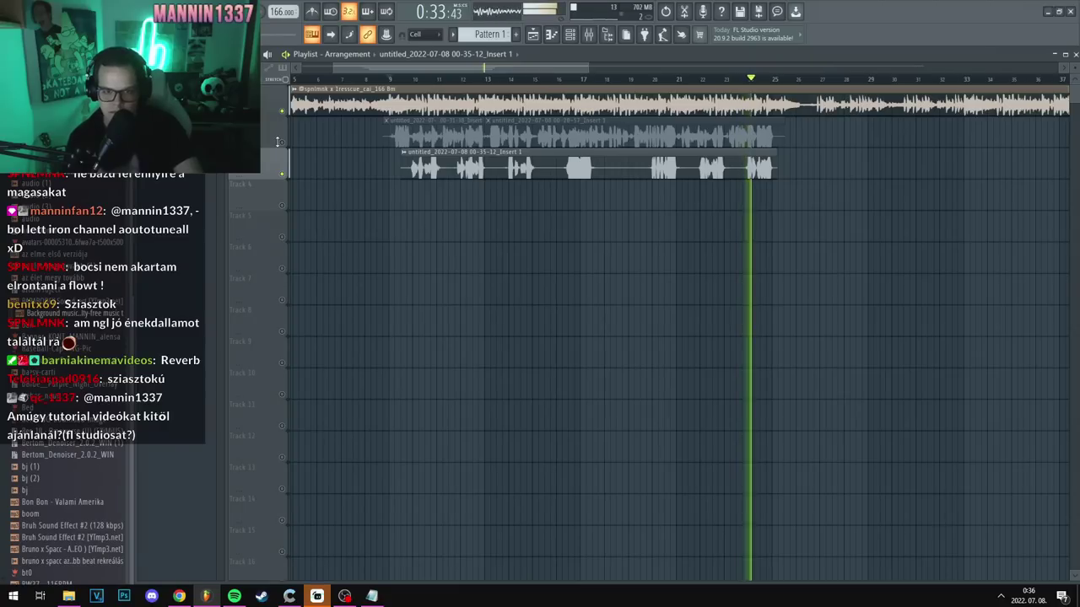
{"action": "key", "text": "space"}
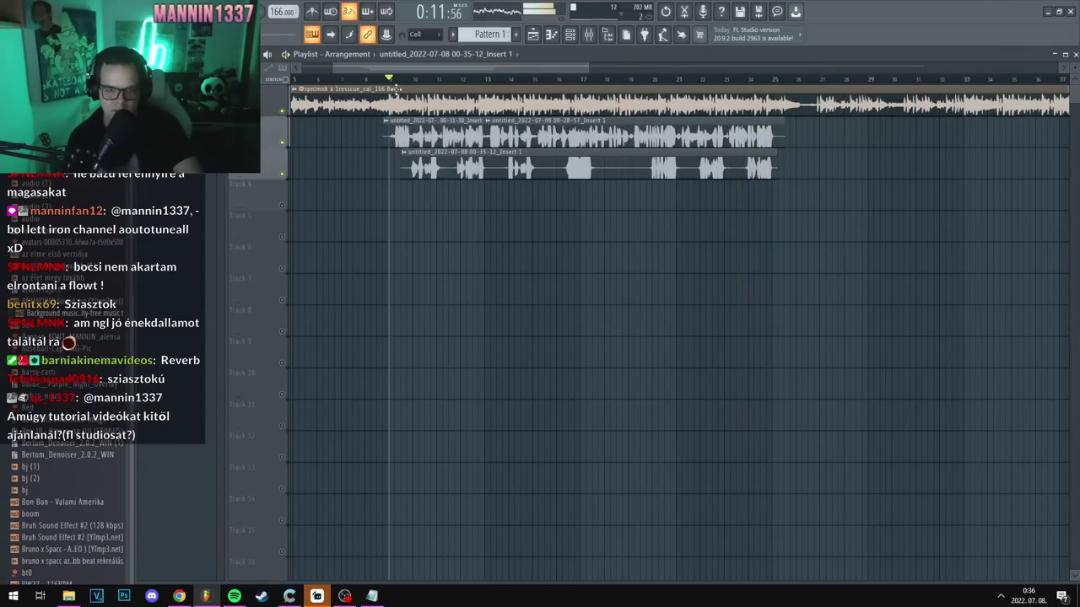
Step: On the "izaya lead vocals" mixer track, replace Fruity Delay 2 with Fruity Delay 3 and set it to a ping-pong delay
{"action": "key", "text": "F9"}
{"action": "right_click", "coordinate": [567, 381]}
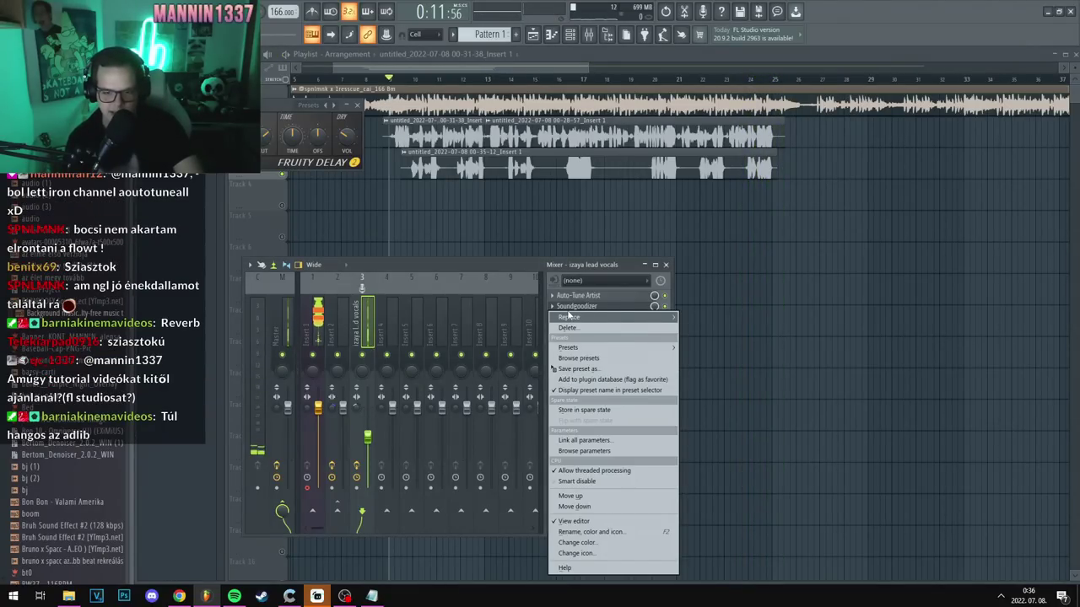
{"action": "mouse_move", "coordinate": [569, 317]}
{"action": "left_click", "coordinate": [709, 229]}
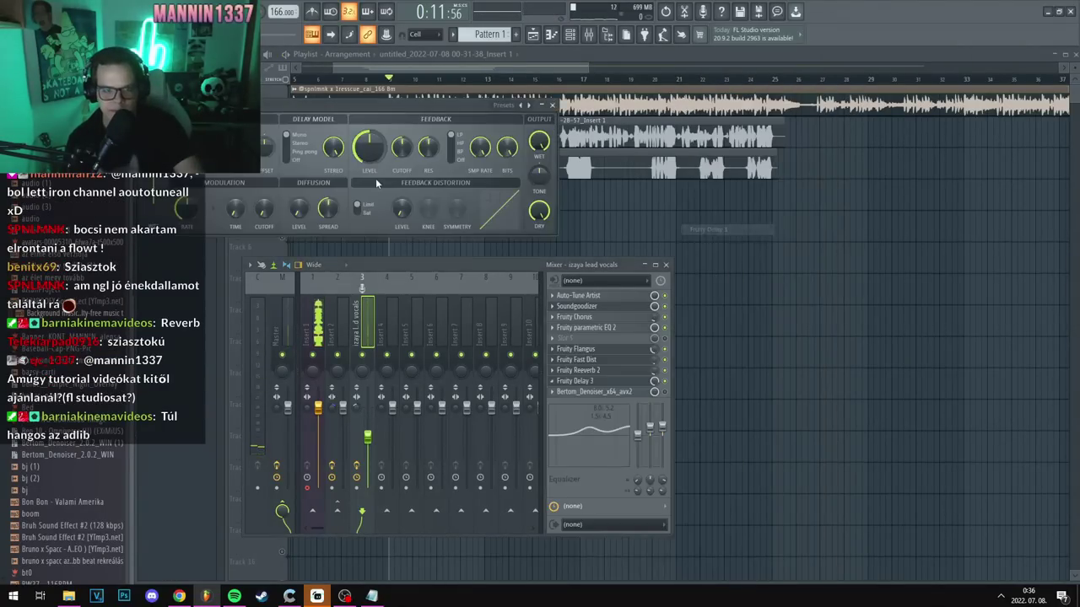
{"action": "left_click", "coordinate": [486, 106]}
{"action": "left_click", "coordinate": [532, 165]}
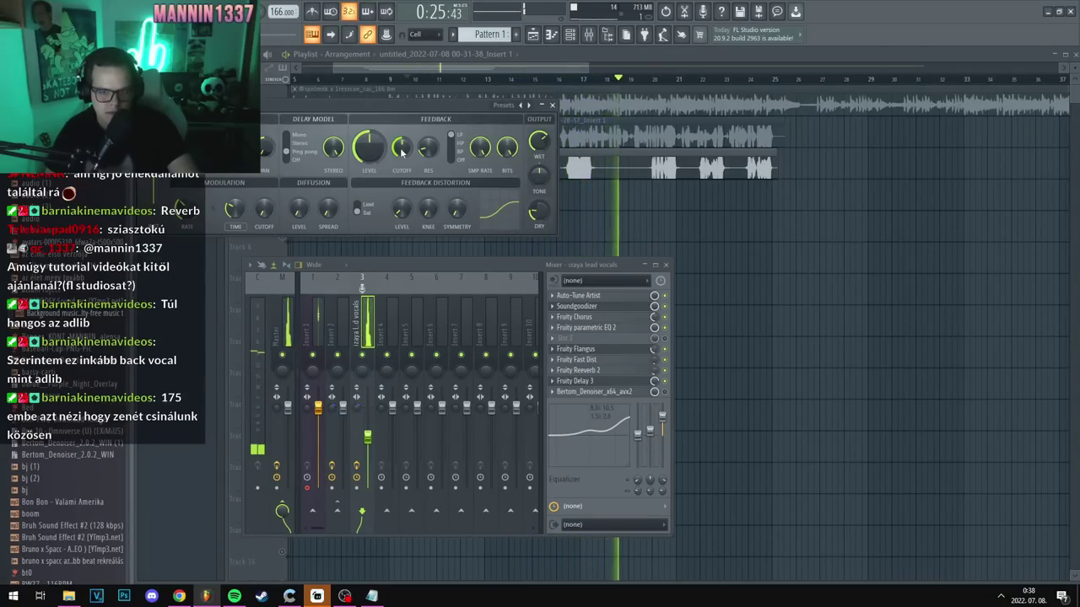
Step: Play the mix through from about bar 9 and trim the lead take's silent end to about bar 25
{"action": "key", "text": "F12"}
{"action": "left_click", "coordinate": [390, 78]}
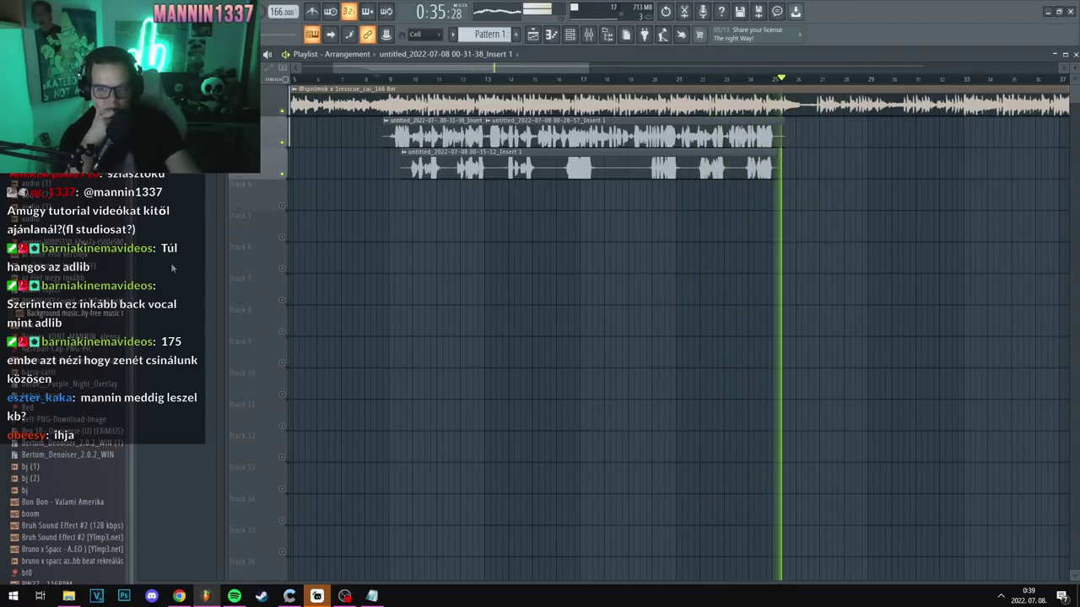
{"action": "left_click", "coordinate": [764, 137]}
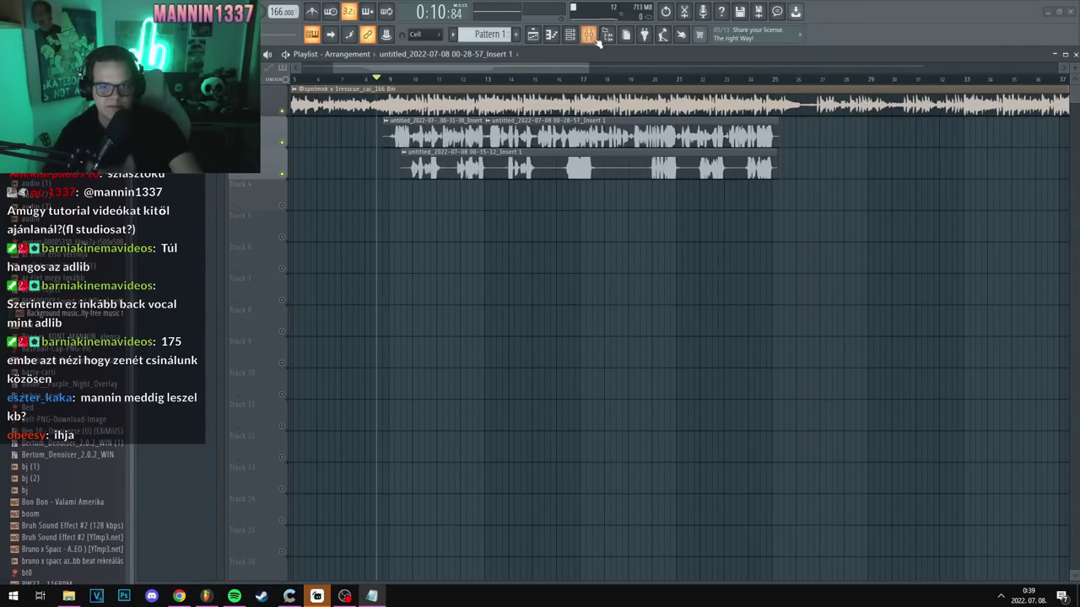
Step: Trim the start of Track 5's new take to about bar 27, play it through and delete it
{"action": "left_click", "coordinate": [594, 38]}
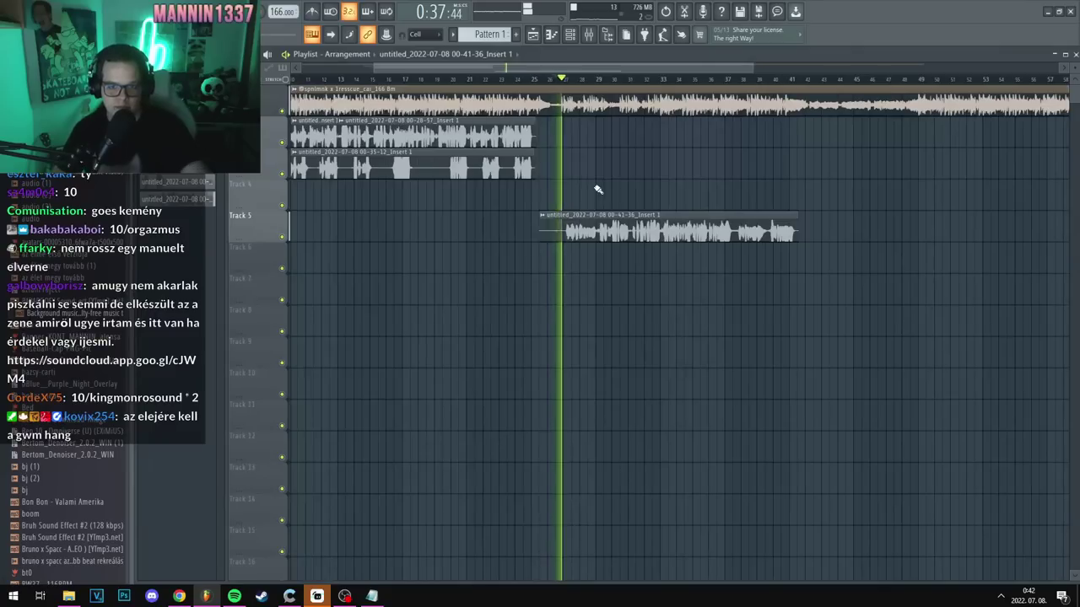
{"action": "mouse_move", "coordinate": [570, 227]}
{"action": "left_mouse_down"}
{"action": "mouse_move", "coordinate": [540, 224]}
{"action": "mouse_move", "coordinate": [567, 224]}
{"action": "left_mouse_up"}
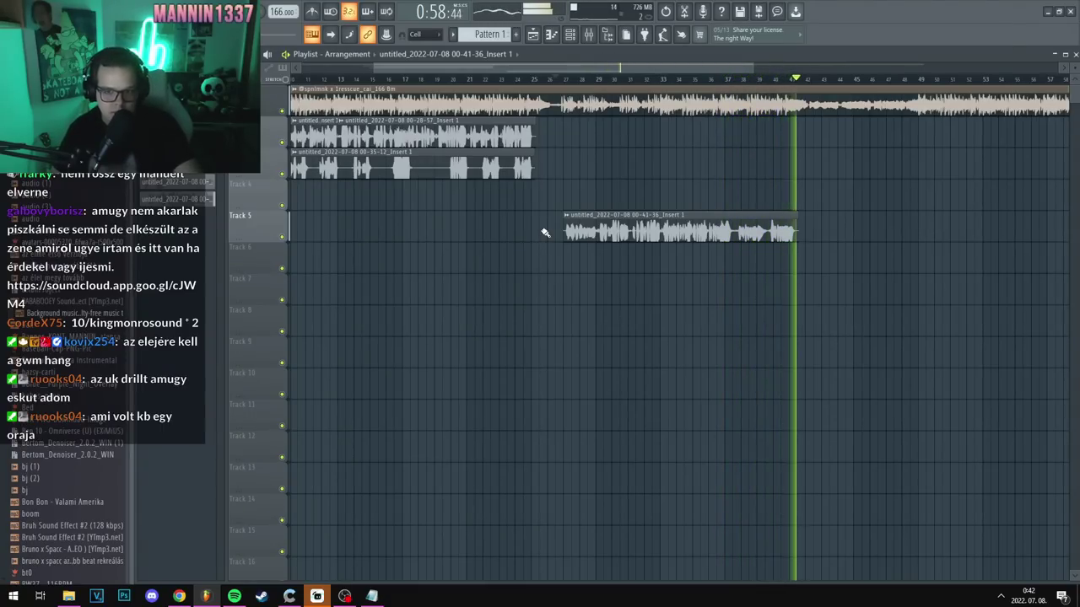
{"action": "key", "text": "space"}
{"action": "right_click", "coordinate": [468, 234]}
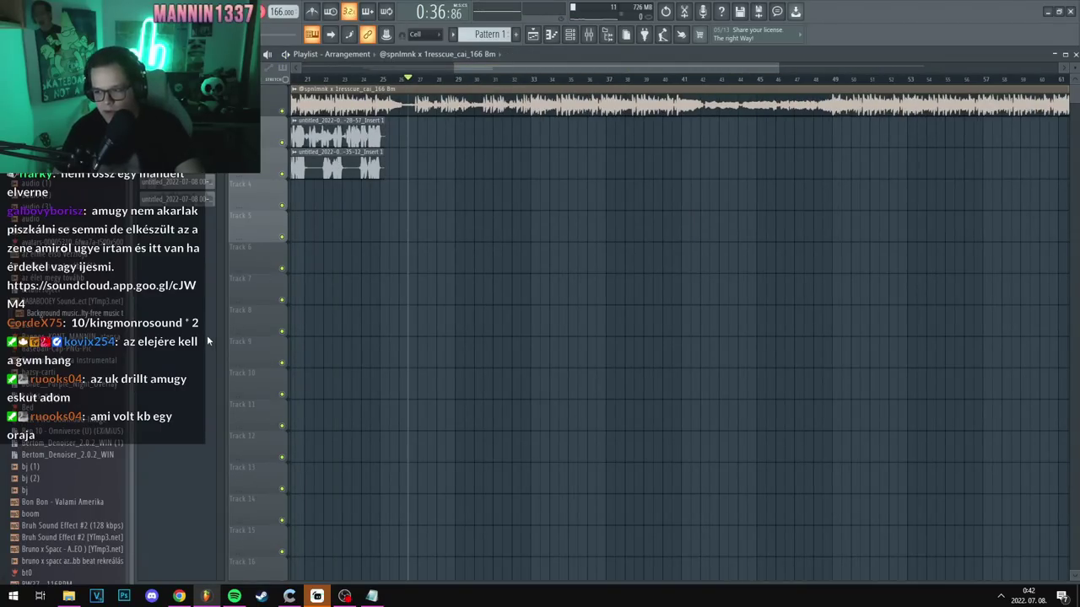
Step: Record a new vocal take on Track 5 from about bar 23.5 to bar 41, restarting after each false start
{"action": "key", "text": "space"}
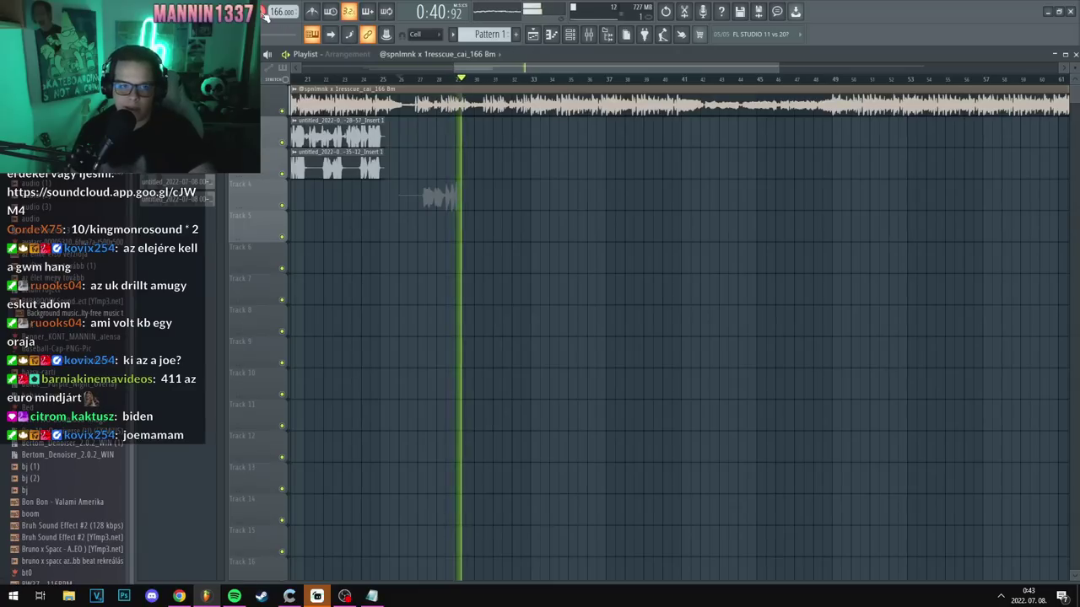
{"action": "key", "text": "space"}
{"action": "key", "text": "space"}
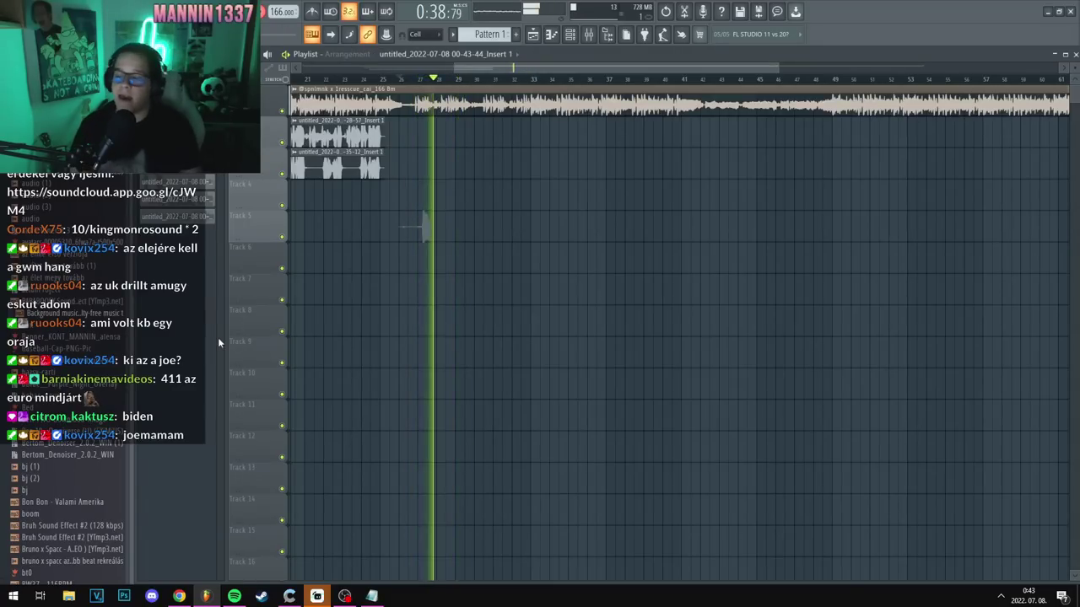
{"action": "key", "text": "space"}
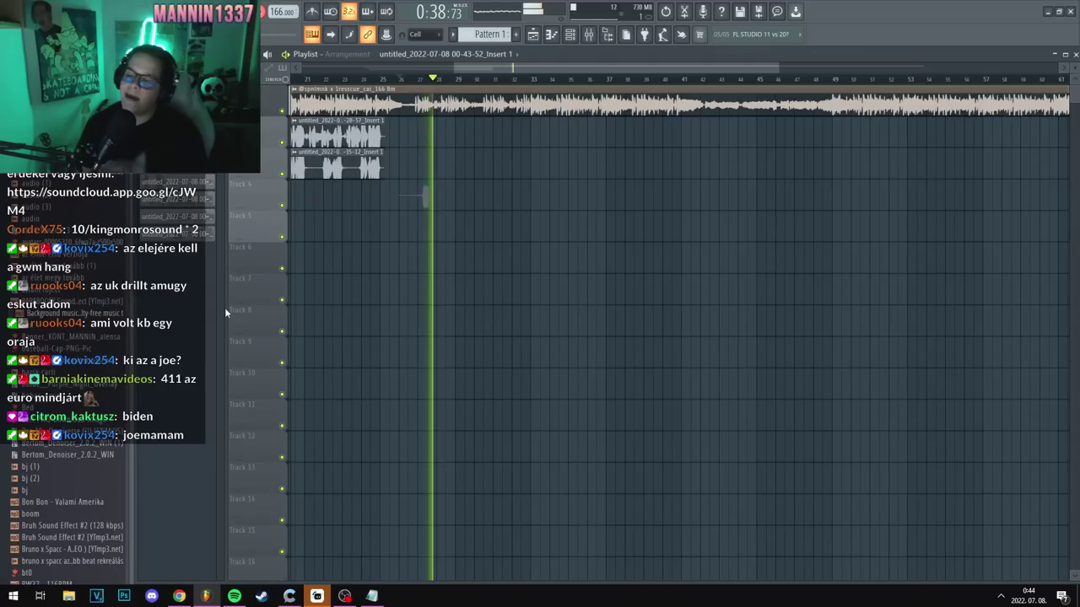
{"action": "key", "text": "space"}
{"action": "key", "text": "space"}
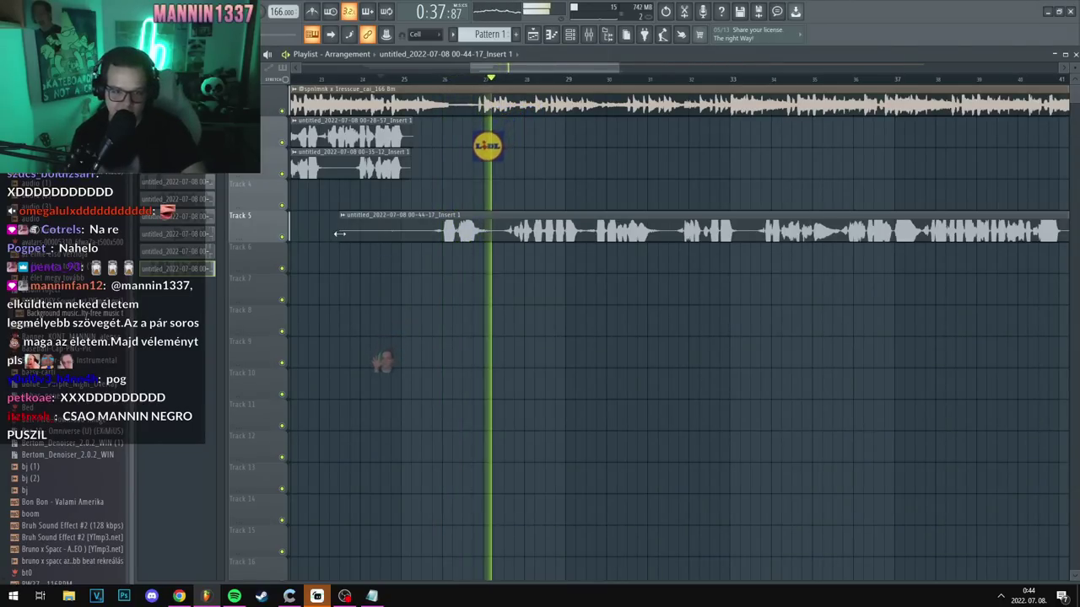
Step: Trim the silent start of Track 5's take to about bar 25 and play the take through
{"action": "left_click_drag", "start_coordinate": [339, 233], "coordinate": [410, 233]}
{"action": "scroll", "coordinate": [498, 294], "scroll_direction": "down", "scroll_amount": 3}
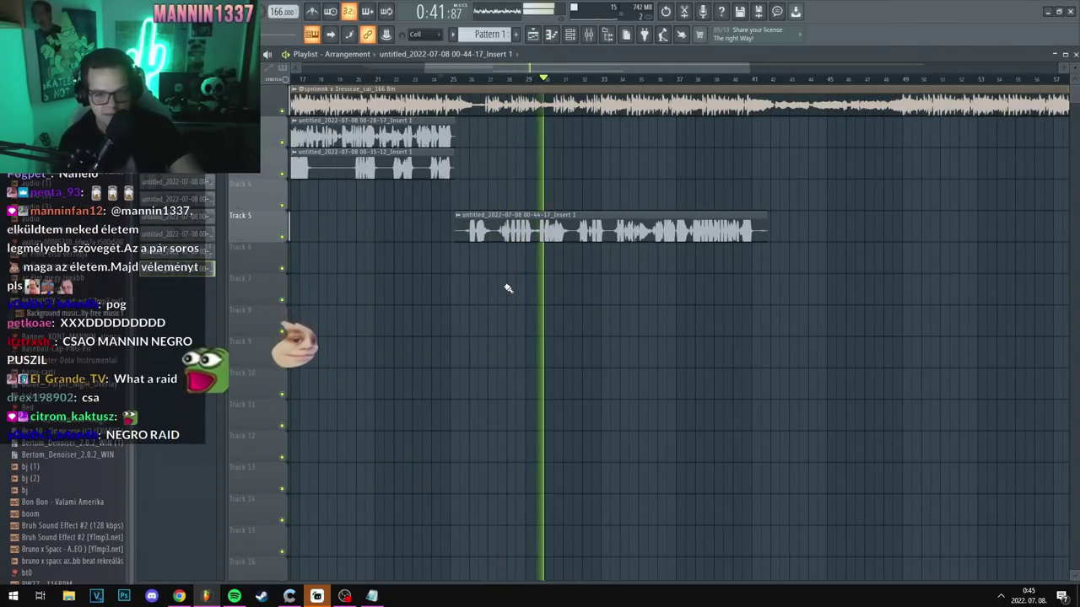
{"action": "scroll", "coordinate": [508, 288], "scroll_direction": "down", "scroll_amount": 2}
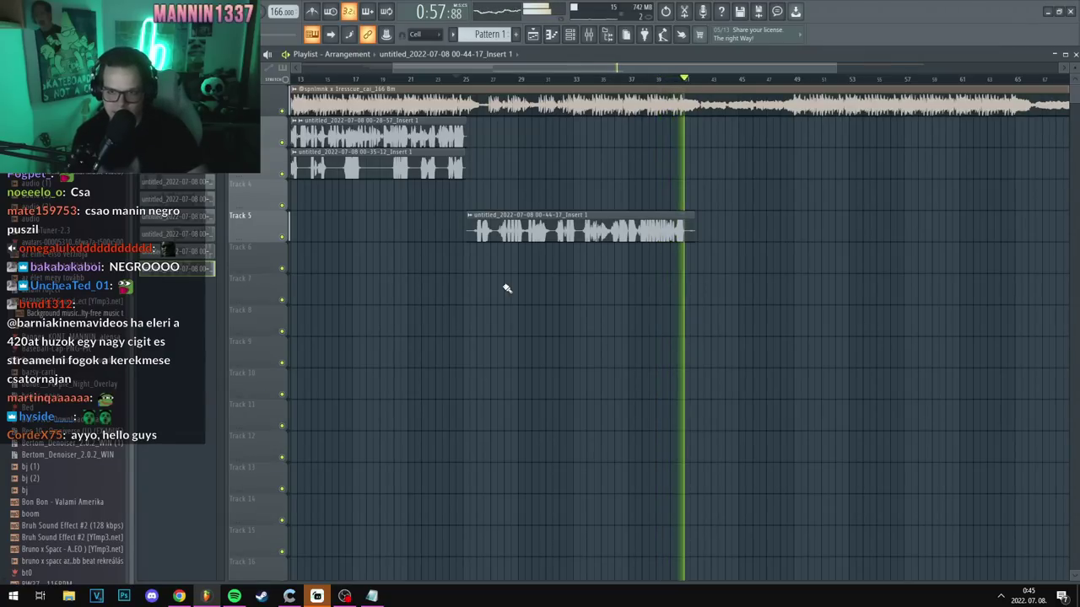
Step: Record another vocal take on Track 4 from about bar 39 to bar 48 and play it back
{"action": "scroll", "coordinate": [506, 289], "scroll_direction": "up", "scroll_amount": 3}
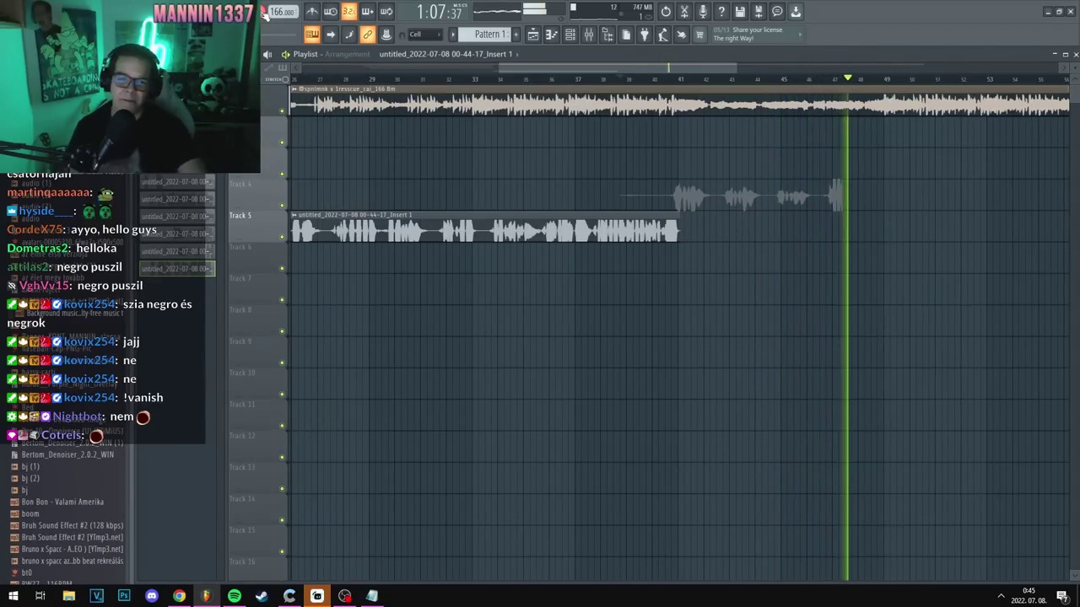
{"action": "key", "text": "r"}
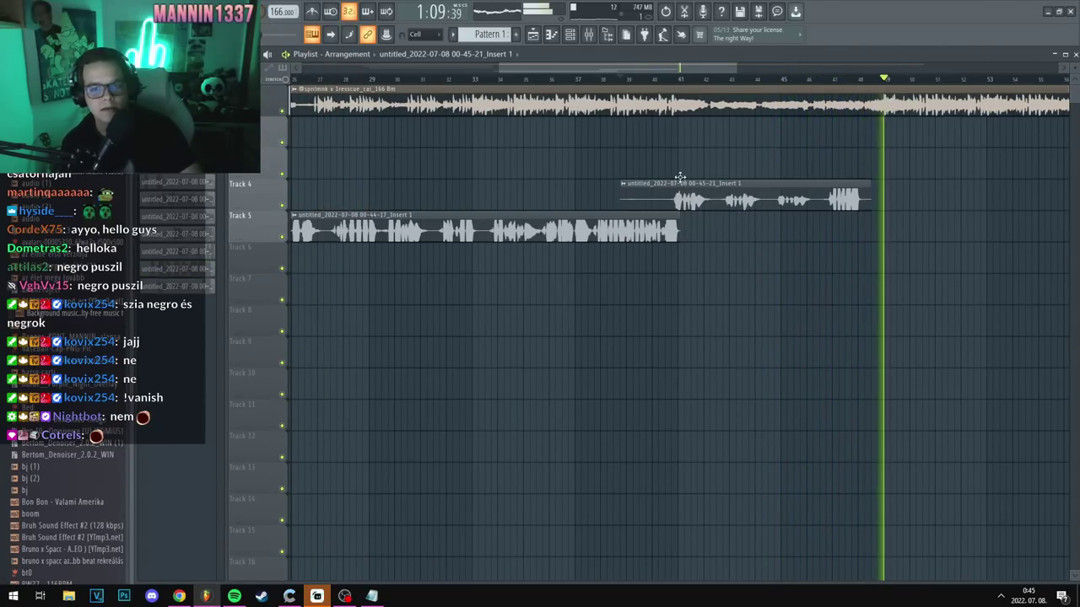
Step: Trim the silent start of Track 4's new take to about bar 40.5 and play it against the beat
{"action": "key", "text": "space"}
{"action": "key", "text": "space"}
{"action": "scroll", "coordinate": [622, 204], "scroll_direction": "up", "scroll_amount": 3, "text": "ctrl"}
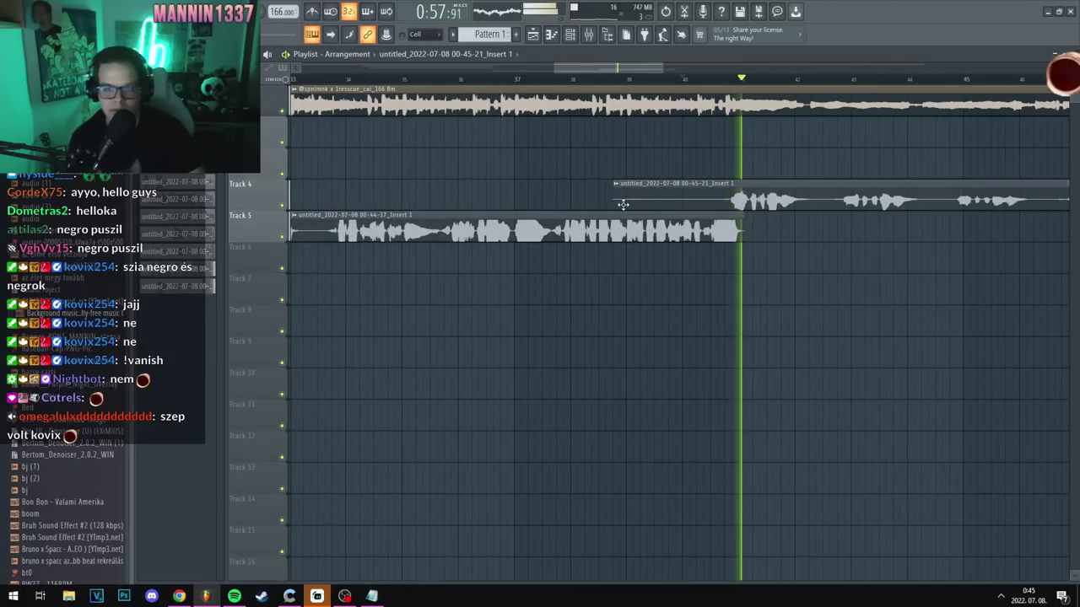
{"action": "left_click_drag", "start_coordinate": [623, 204], "coordinate": [731, 204]}
{"action": "scroll", "coordinate": [742, 217], "scroll_direction": "down", "scroll_amount": 2, "text": "ctrl"}
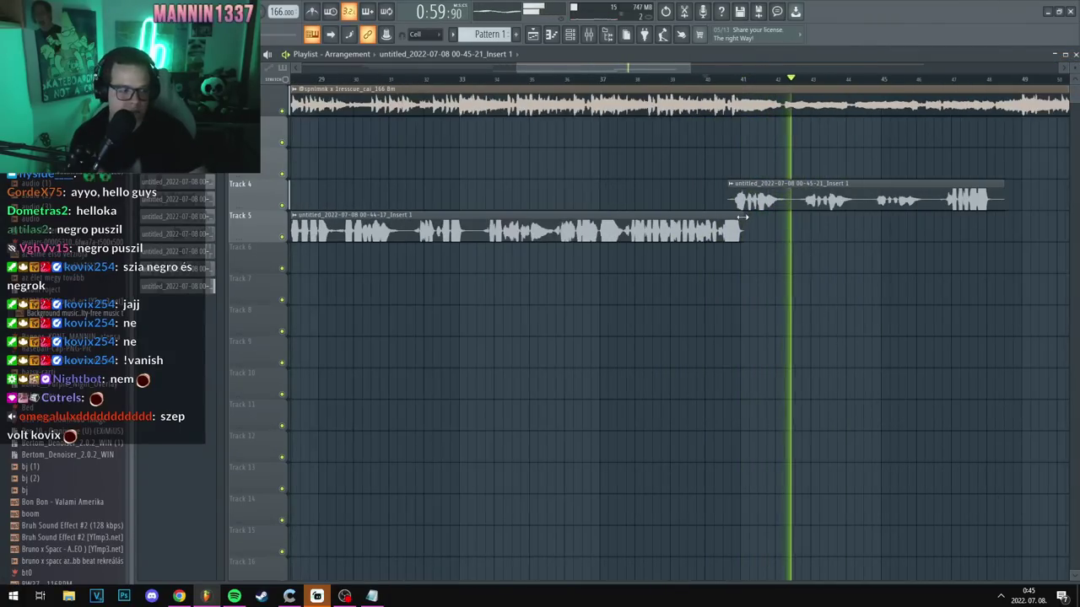
{"action": "scroll", "coordinate": [743, 217], "scroll_direction": "down", "scroll_amount": 3, "text": "ctrl"}
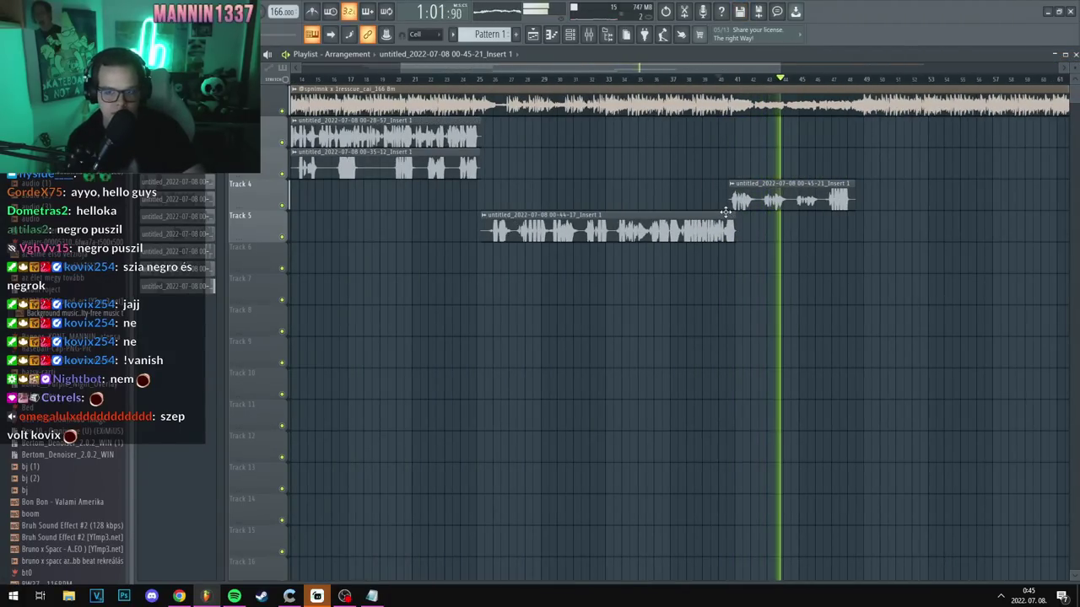
{"action": "scroll", "coordinate": [725, 212], "scroll_direction": "down", "scroll_amount": 2, "text": "ctrl"}
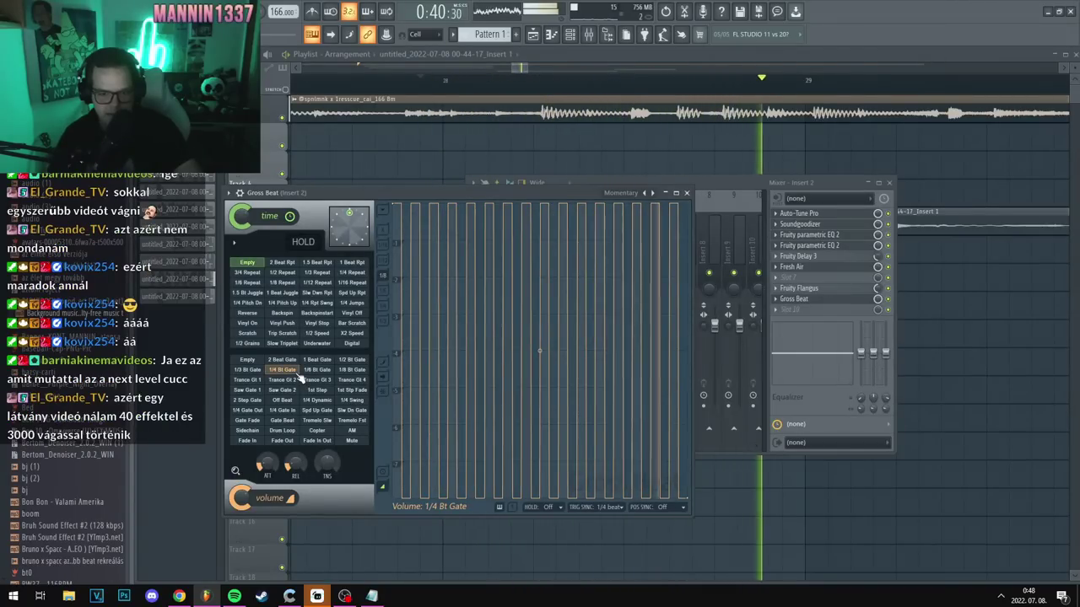
Step: Apply the 1/6 Bt Gate volume preset in Insert 2's Gross Beat and create an automation clip for its mix level
{"action": "left_click", "coordinate": [314, 372]}
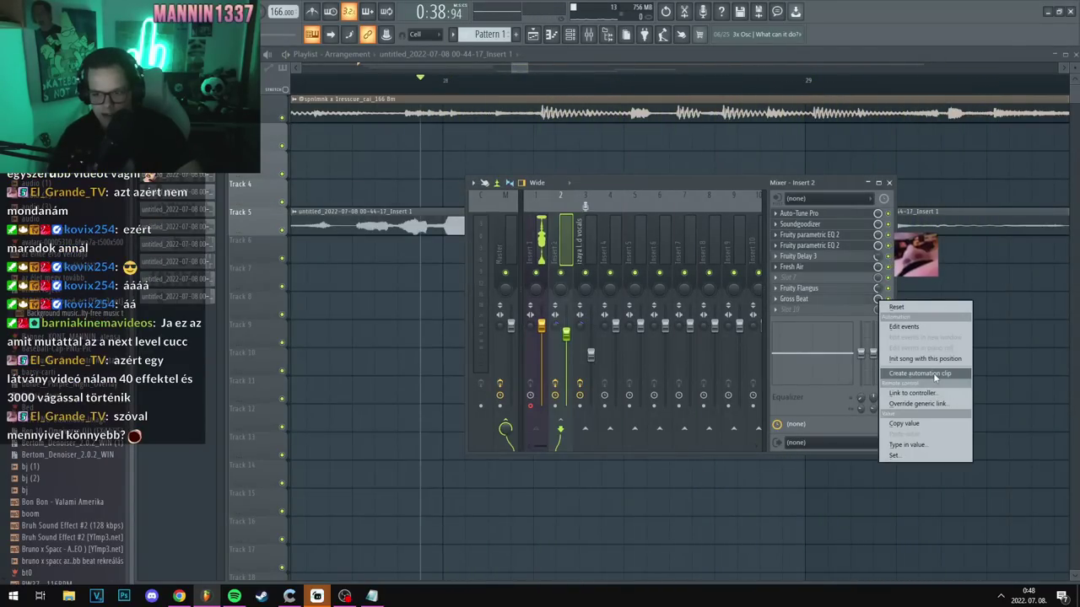
{"action": "left_click", "coordinate": [934, 376]}
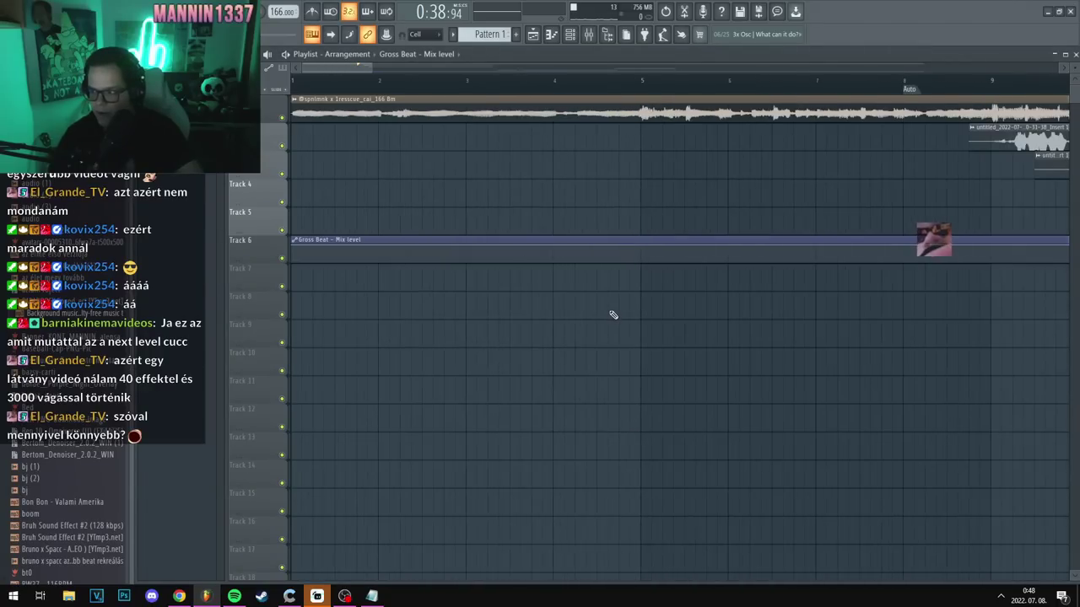
Step: Shape Track 6's Gross Beat mix-level automation into short raised sections between about bars 10 and 37, and play the arrangement
{"action": "scroll", "coordinate": [731, 279], "scroll_direction": "down", "scroll_amount": 3}
{"action": "scroll", "coordinate": [695, 272], "scroll_direction": "up", "scroll_amount": 2}
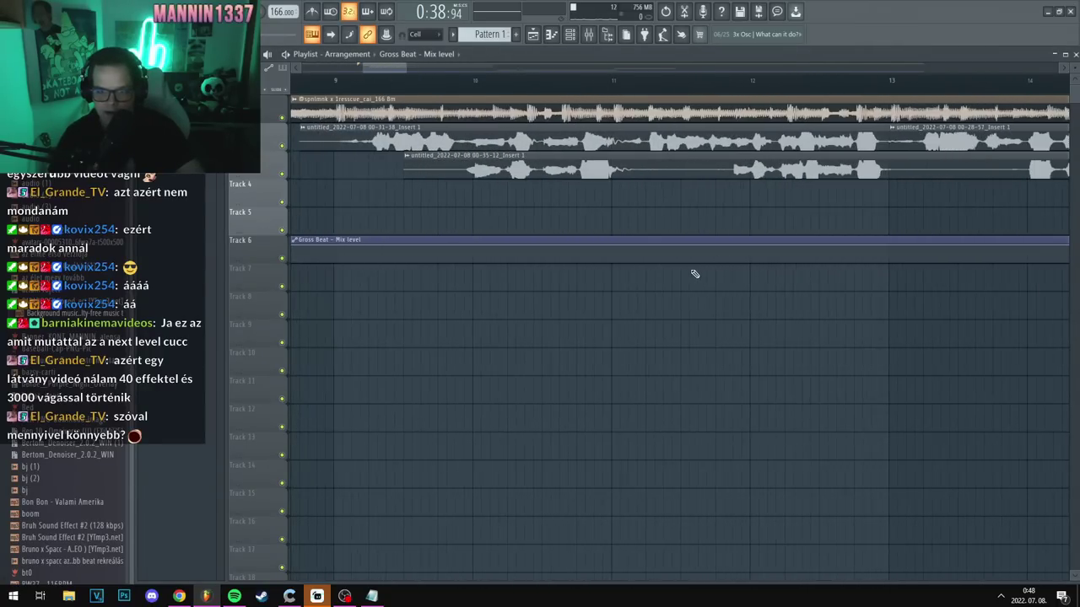
{"action": "scroll", "coordinate": [444, 68], "scroll_direction": "up", "scroll_amount": 5}
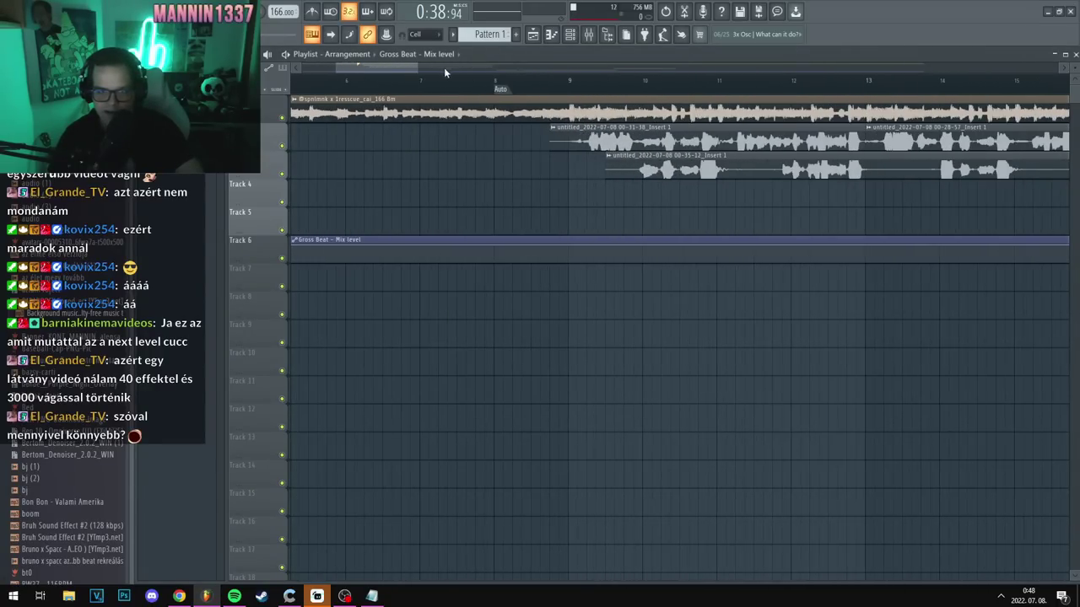
{"action": "left_click_drag", "start_coordinate": [423, 246], "coordinate": [582, 251]}
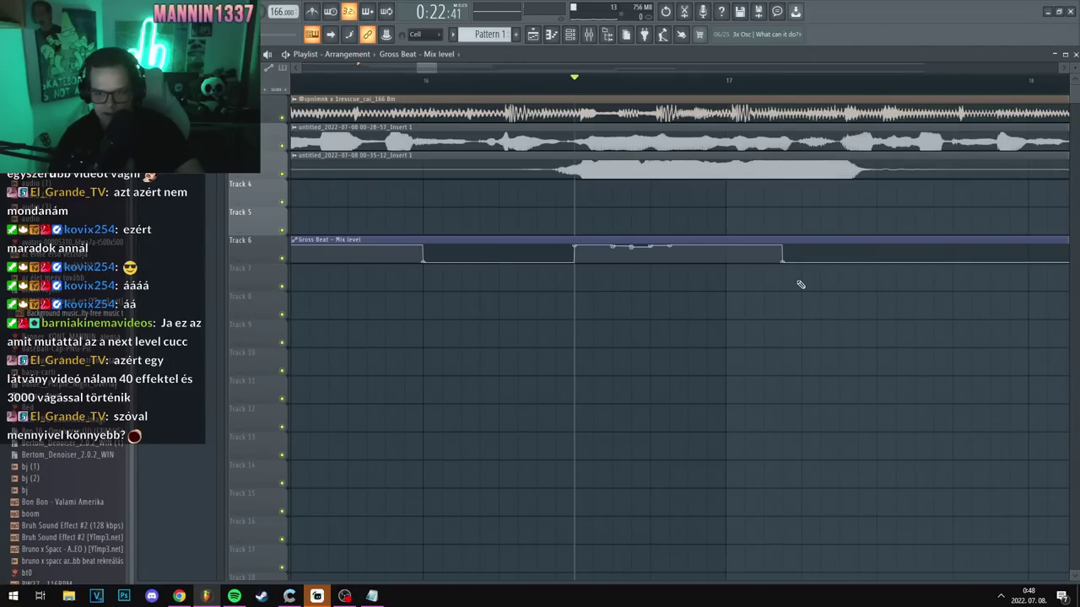
{"action": "scroll", "coordinate": [472, 215], "scroll_direction": "down", "scroll_amount": 2}
{"action": "key", "text": "space"}
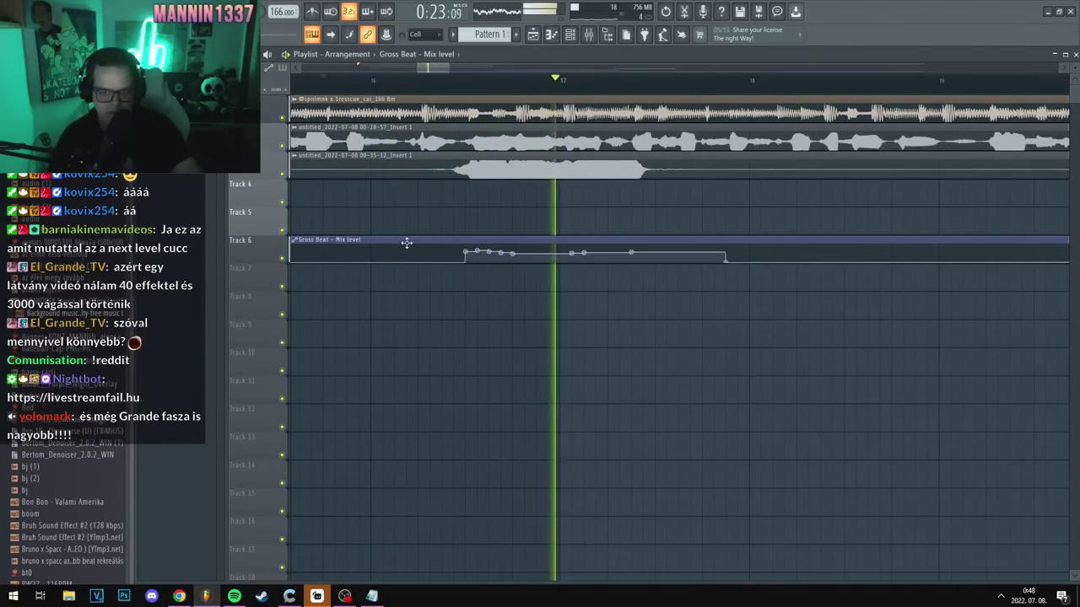
{"action": "left_click_drag", "start_coordinate": [406, 243], "coordinate": [646, 299]}
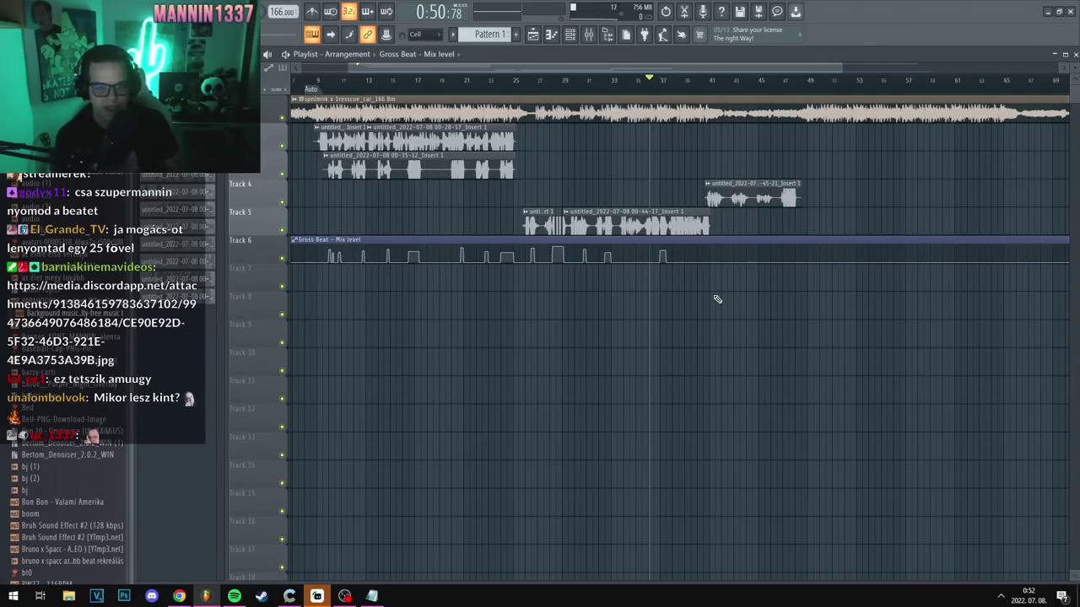
{"action": "scroll", "coordinate": [624, 185], "scroll_direction": "down", "scroll_amount": 3}
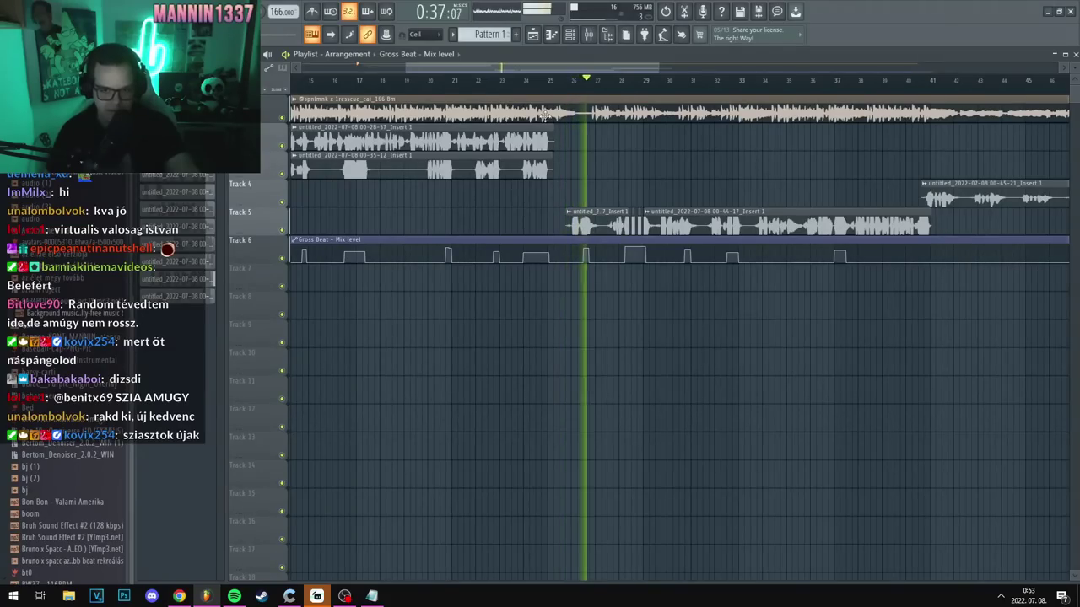
{"action": "scroll", "coordinate": [575, 68], "scroll_direction": "right", "scroll_amount": 2}
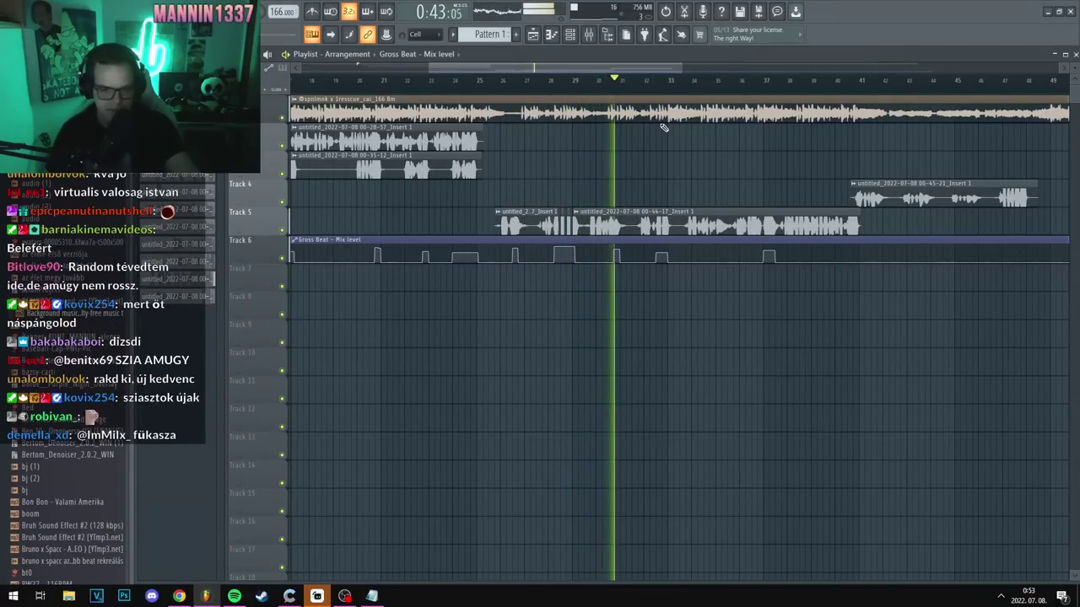
{"action": "scroll", "coordinate": [658, 68], "scroll_direction": "right", "scroll_amount": 4}
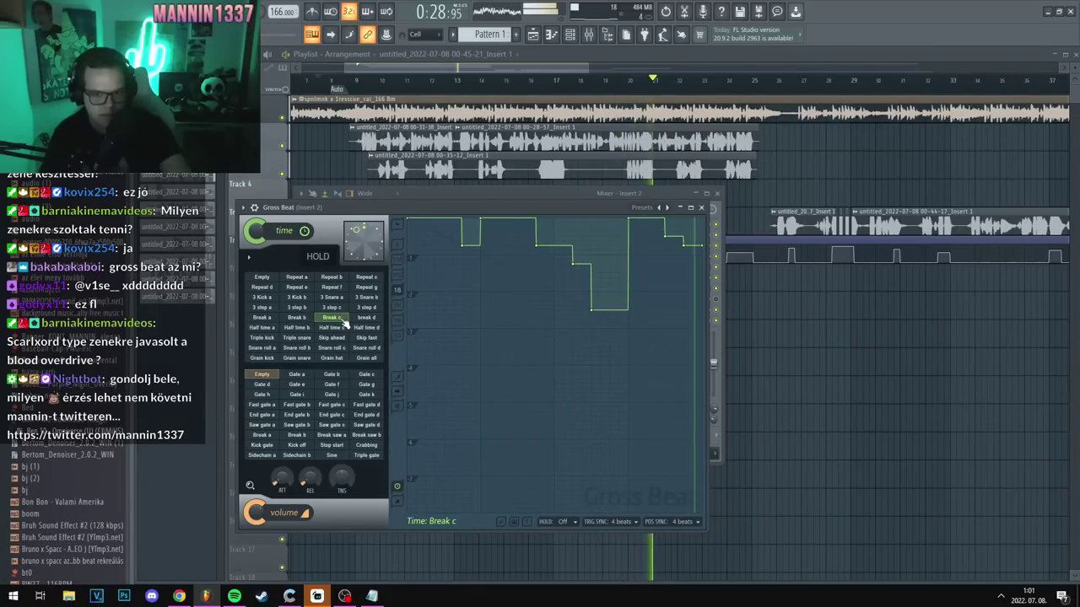
Step: Audition time presets in Insert 2's Gross Beat, including Break b, 3 step d, Grain snare, Grain kick and Half time b
{"action": "left_click", "coordinate": [300, 319]}
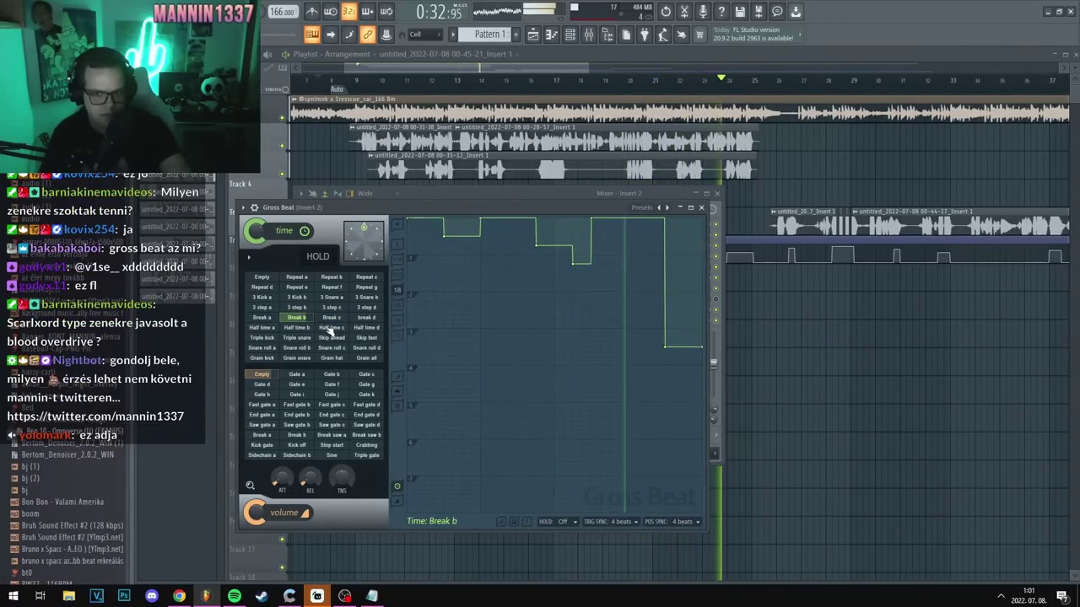
{"action": "left_click", "coordinate": [367, 306]}
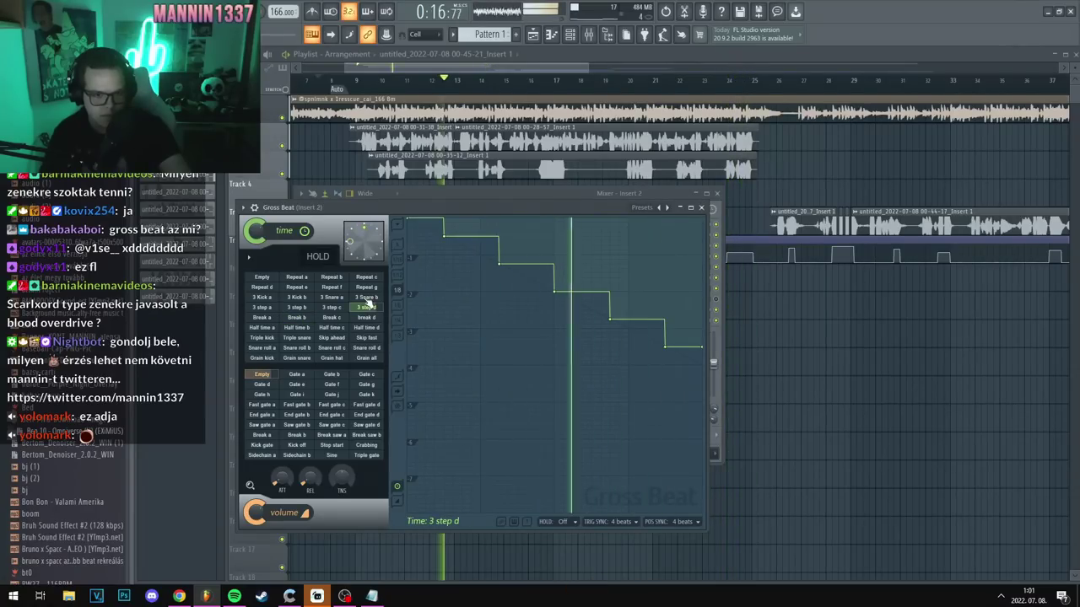
{"action": "left_click", "coordinate": [296, 288]}
{"action": "left_click", "coordinate": [297, 318]}
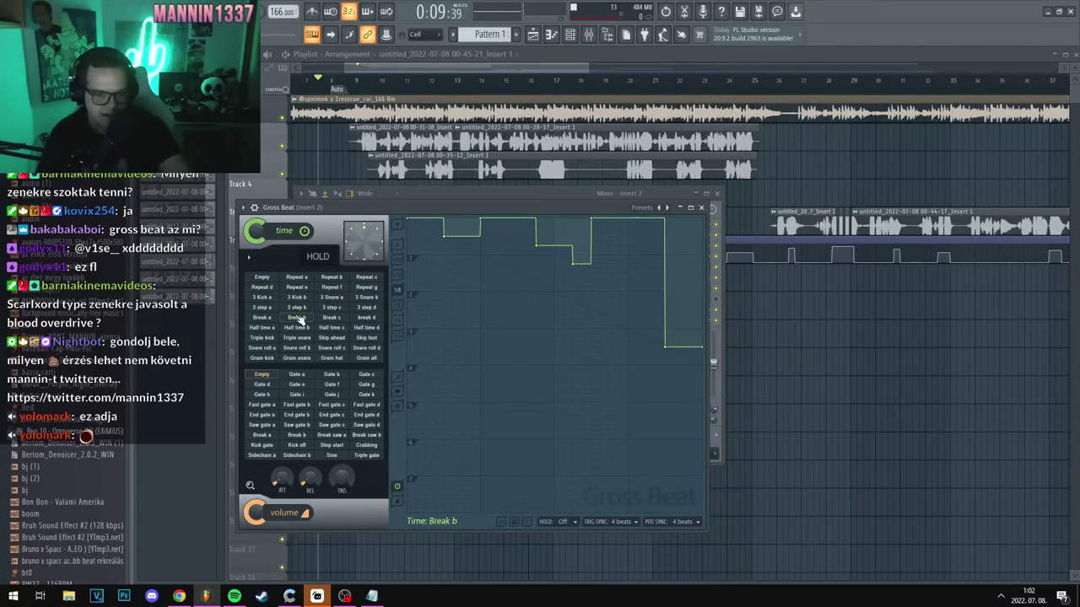
{"action": "left_click", "coordinate": [331, 357]}
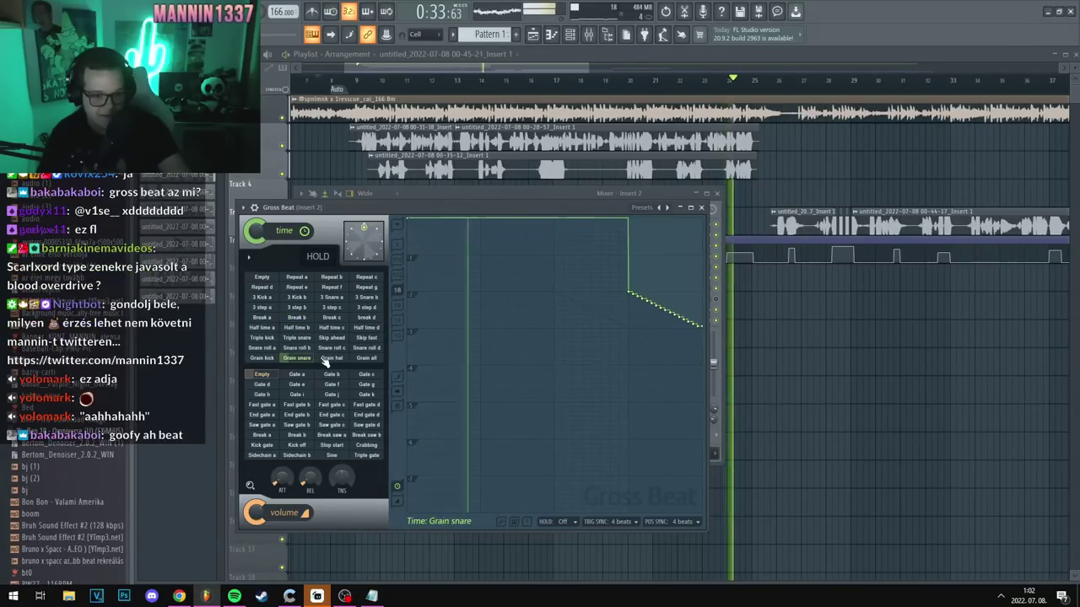
{"action": "left_click", "coordinate": [270, 359]}
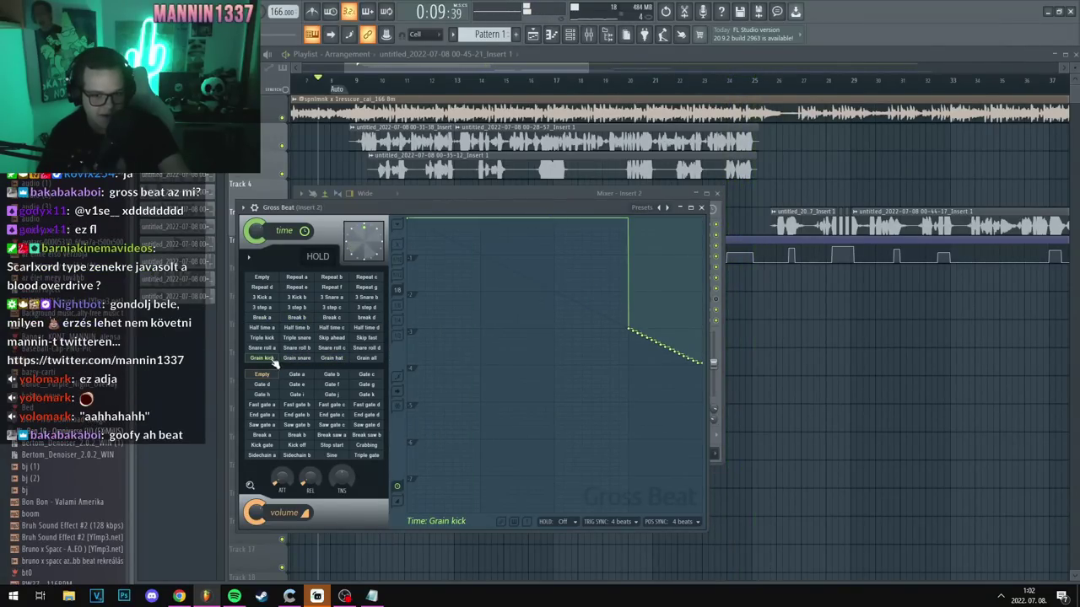
{"action": "left_click", "coordinate": [297, 338]}
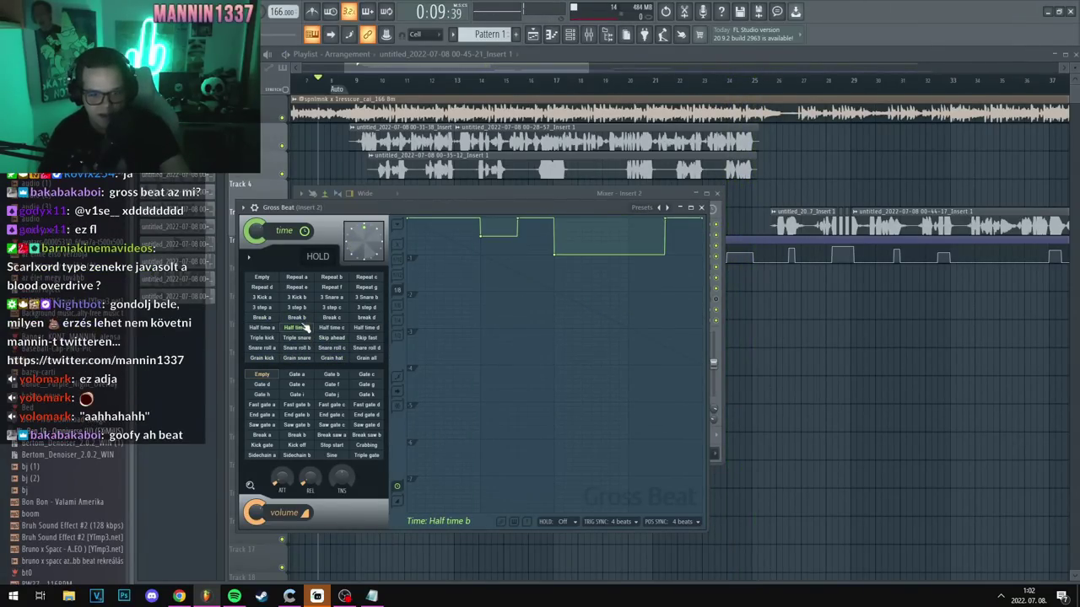
{"action": "left_click", "coordinate": [297, 307]}
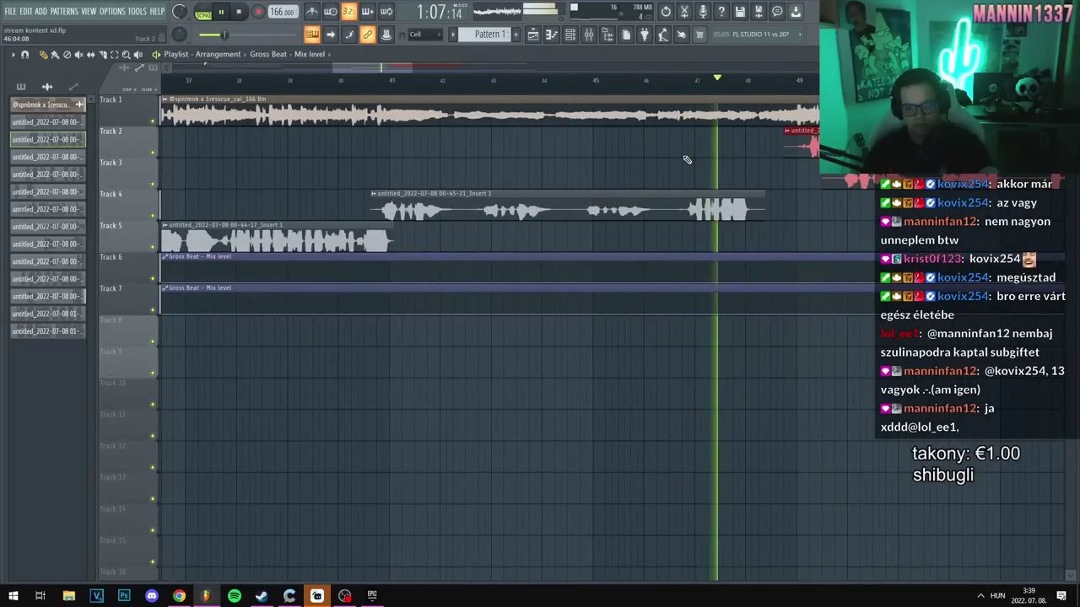
Step: Play bars 47 to 49 repeatedly to check Track 4's vocal ending, the channel-volume fade and the Gross Beat gate automation
{"action": "scroll", "coordinate": [385, 79], "scroll_direction": "right", "scroll_amount": 1}
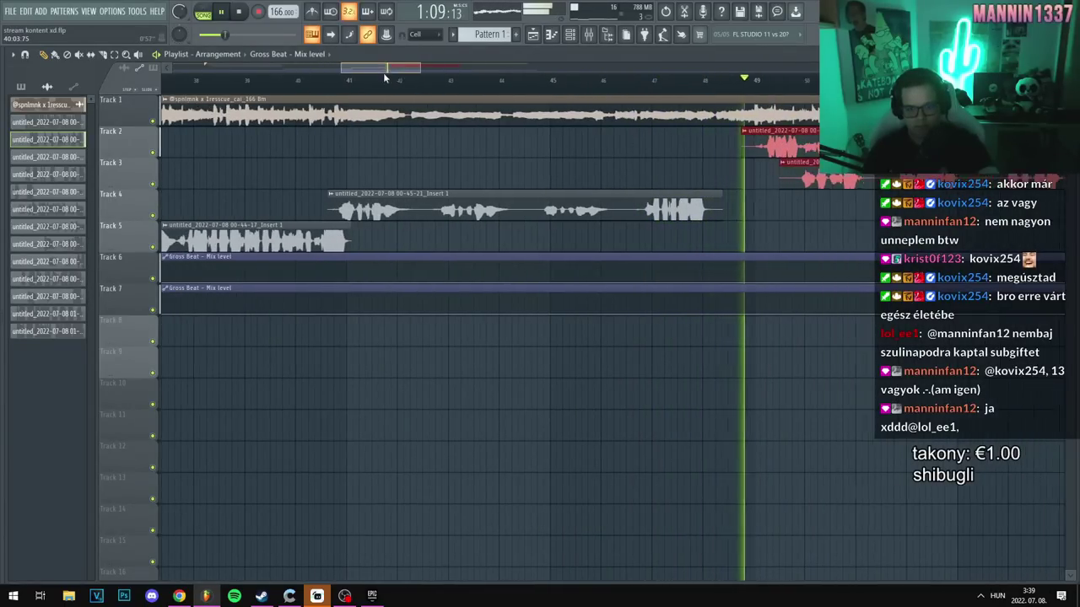
{"action": "scroll", "coordinate": [385, 78], "scroll_direction": "up", "scroll_amount": 3}
{"action": "key", "text": "space"}
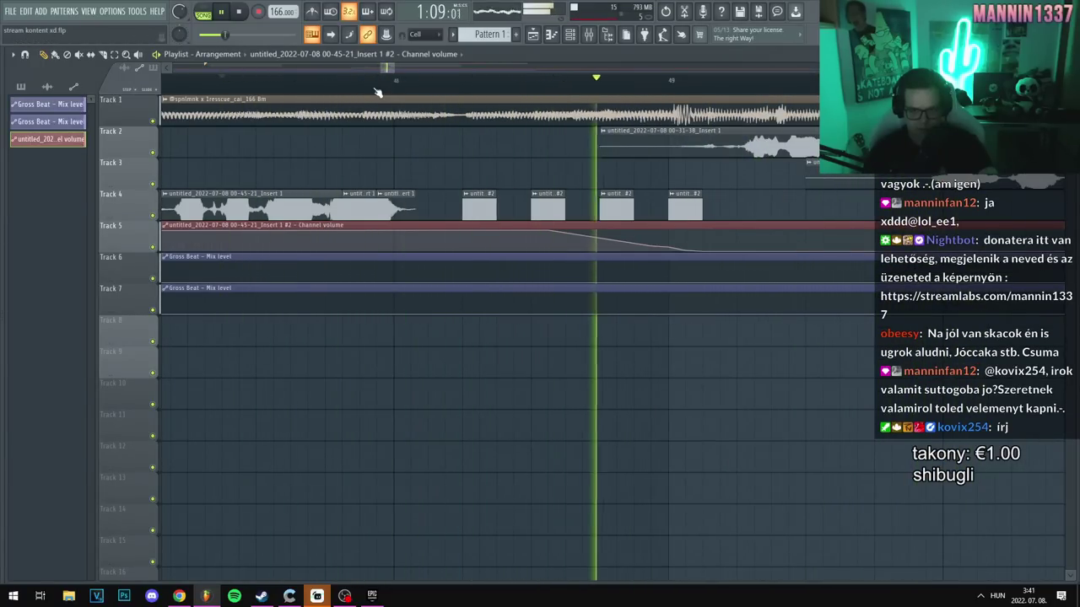
{"action": "key", "text": "space"}
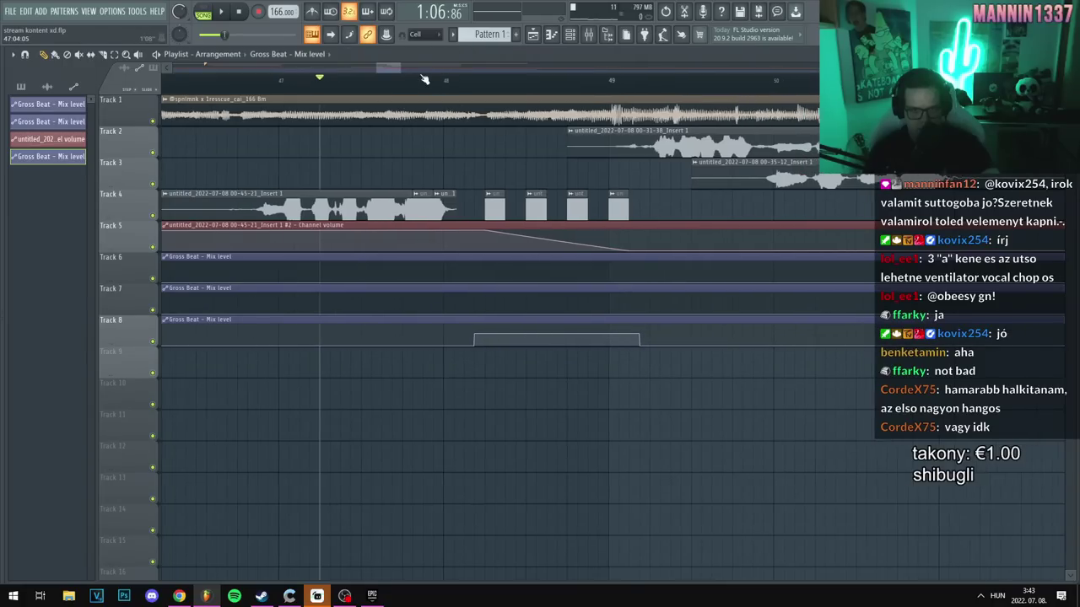
{"action": "scroll", "coordinate": [430, 126], "scroll_direction": "right", "scroll_amount": 1}
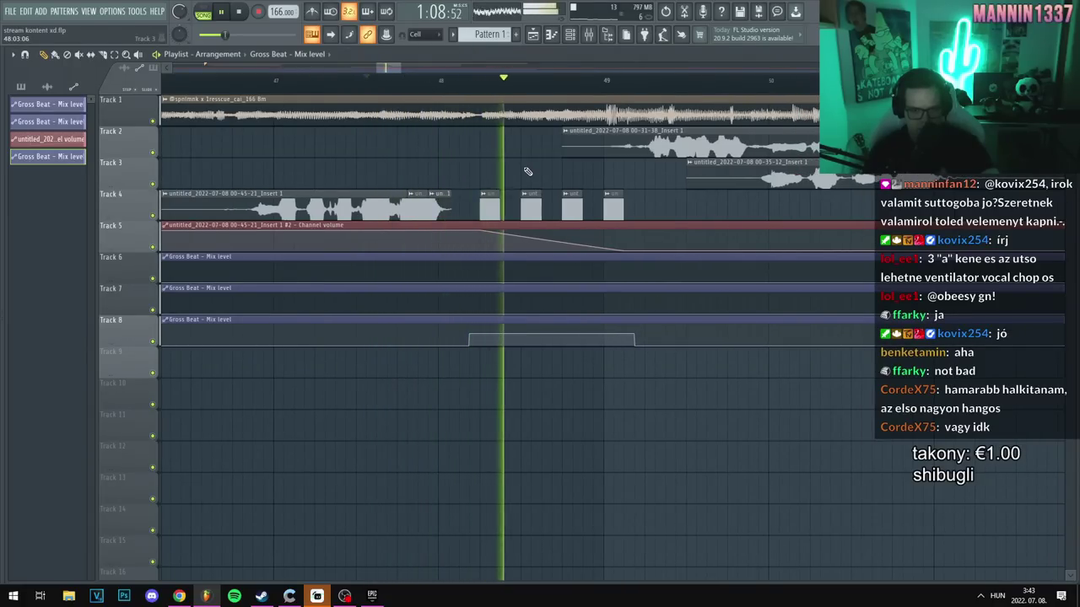
{"action": "key", "text": "space"}
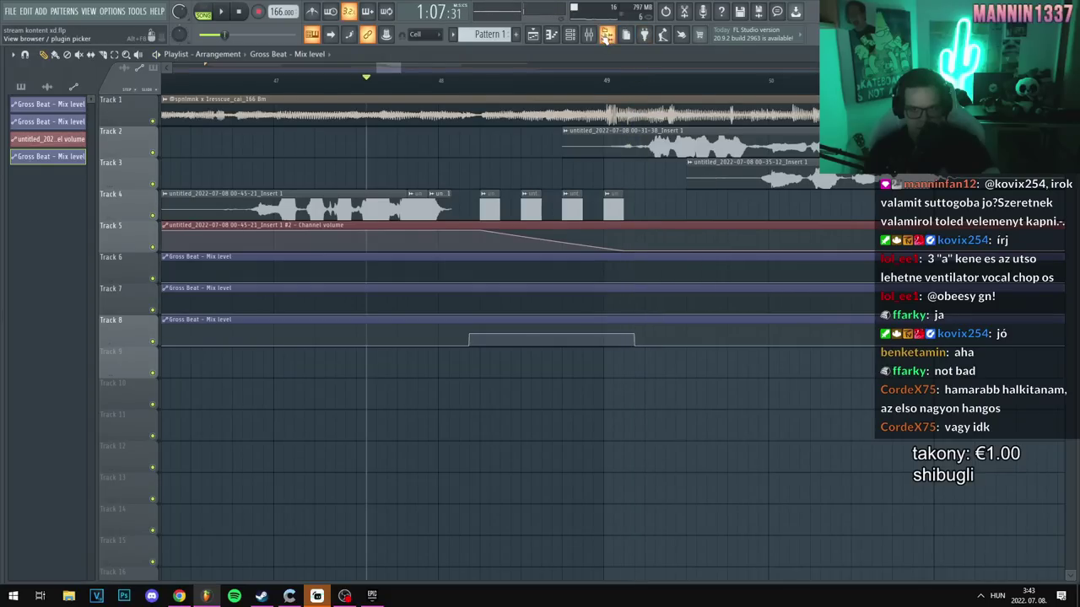
{"action": "key", "text": "space"}
{"action": "key", "text": "space"}
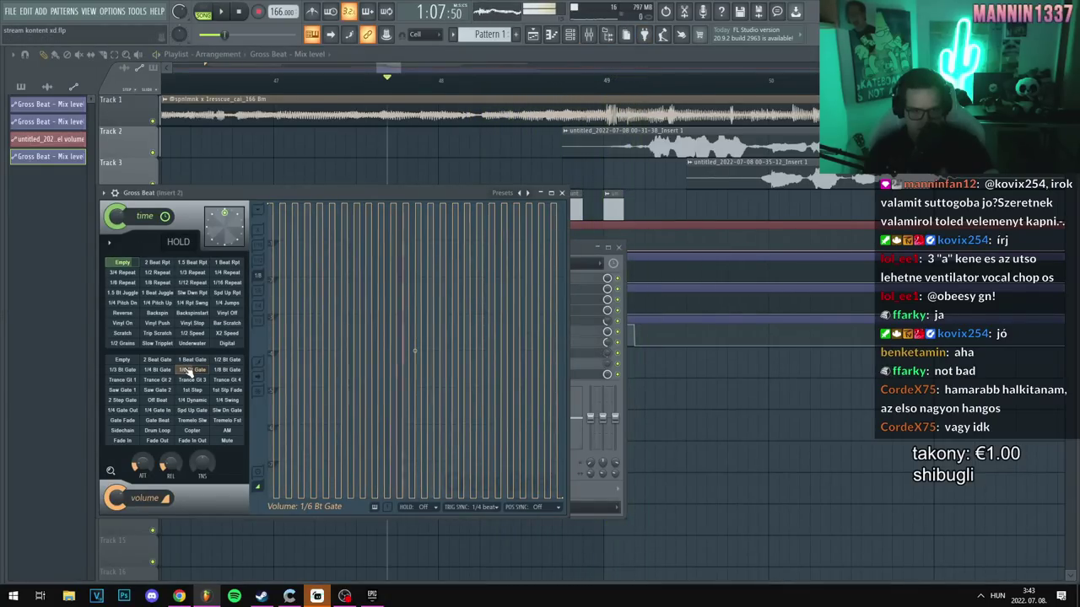
{"action": "key", "text": "space"}
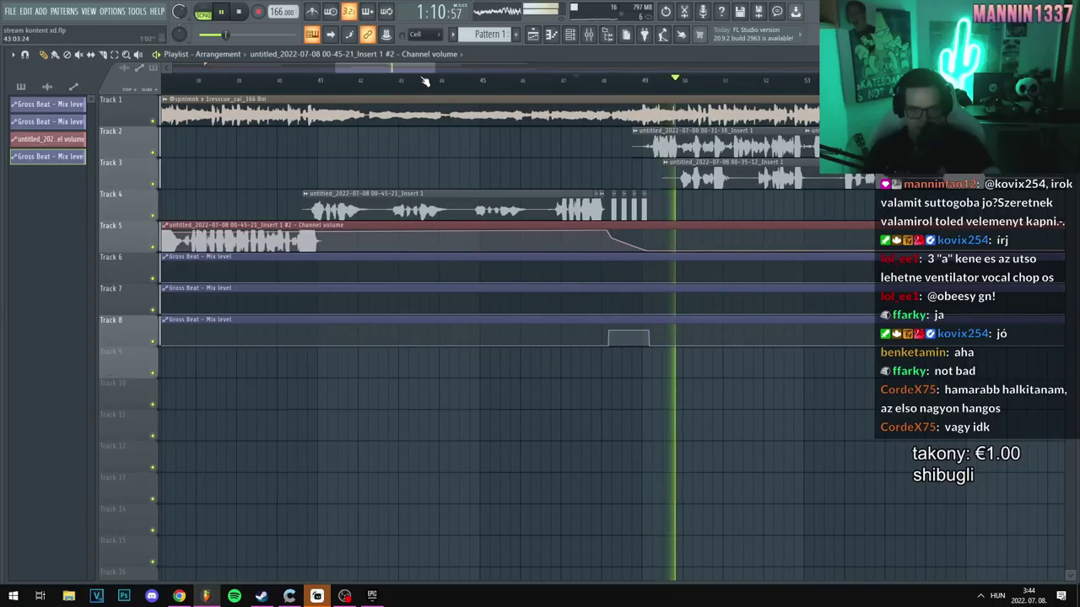
{"action": "scroll", "coordinate": [451, 221], "scroll_direction": "down", "scroll_amount": 2}
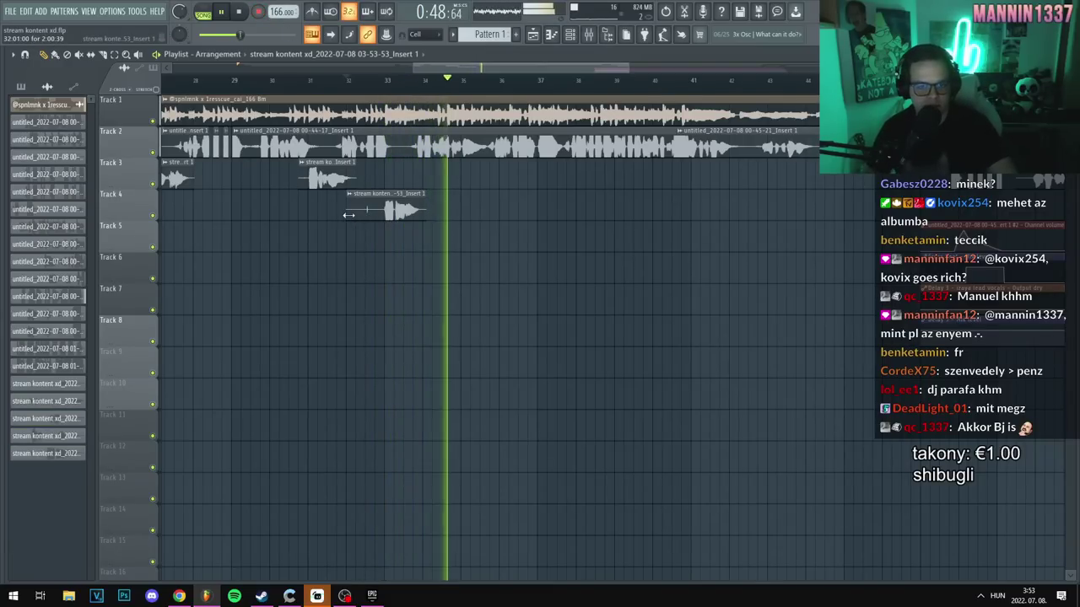
Step: Route Track 4's new short take to mixer track 3 and trim its silent start to about bar 32.7
{"action": "double_click", "coordinate": [394, 211]}
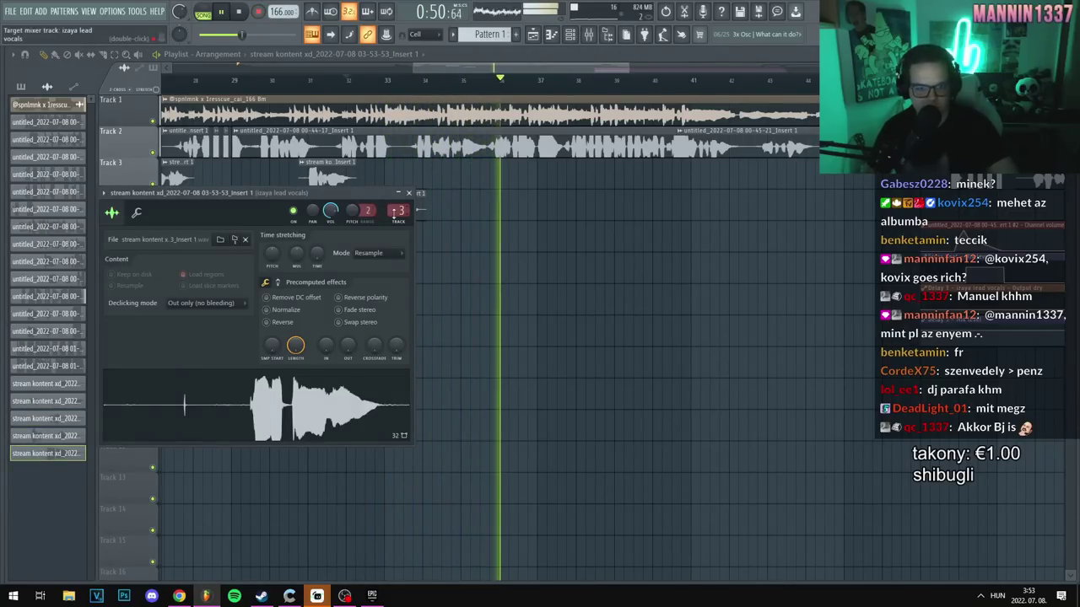
{"action": "left_click", "coordinate": [408, 193]}
{"action": "scroll", "coordinate": [425, 212], "scroll_direction": "up", "scroll_amount": 3}
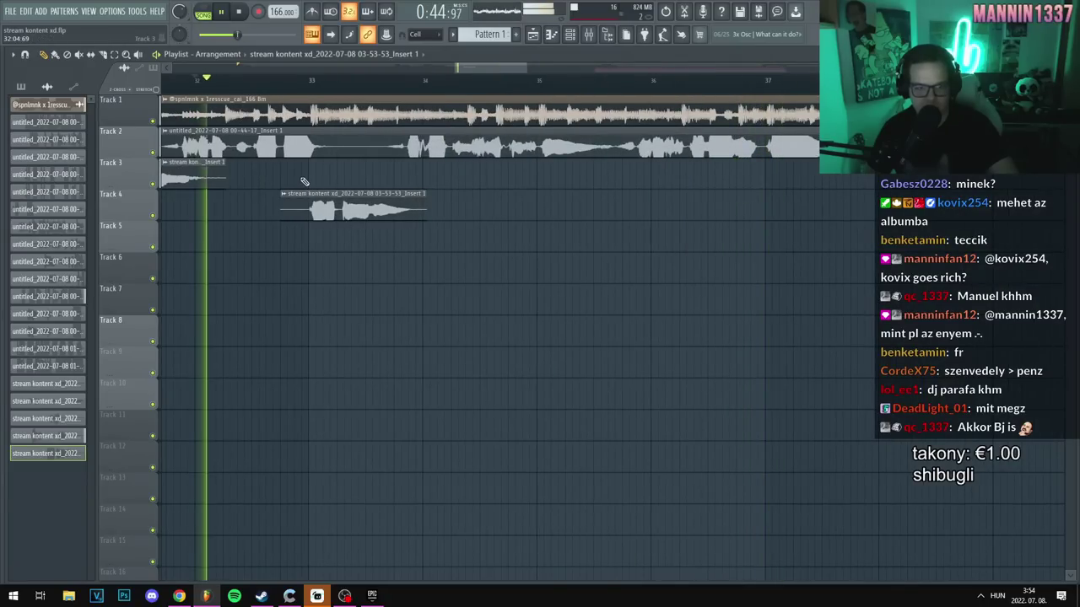
Step: Record a replacement take on Track 9 from about bar 32 to bar 34 and route it to mixer track 2
{"action": "scroll", "coordinate": [274, 198], "scroll_direction": "down", "scroll_amount": 2}
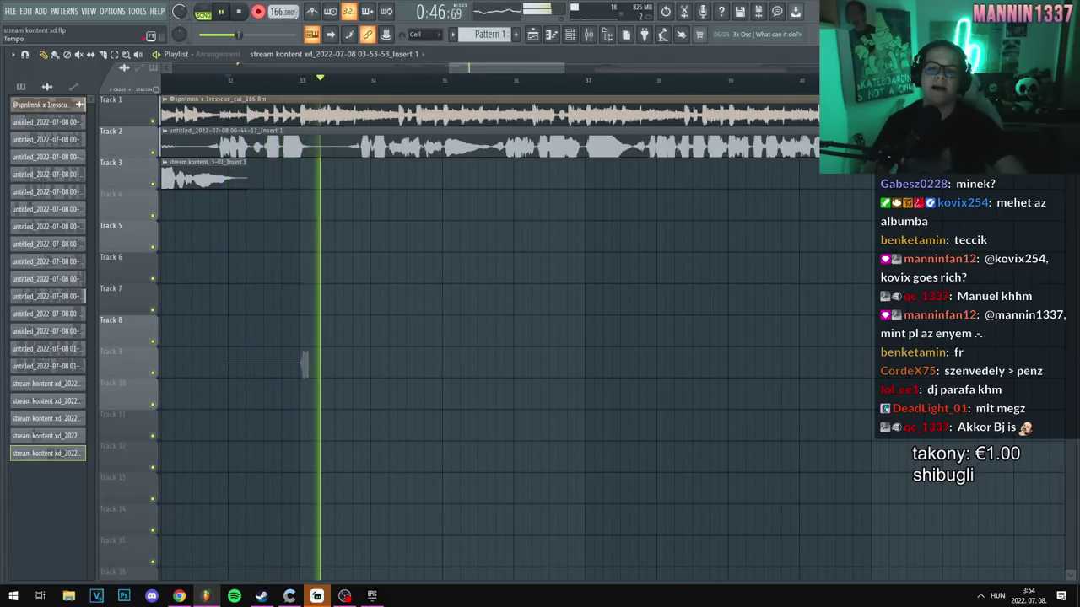
{"action": "left_click", "coordinate": [339, 371]}
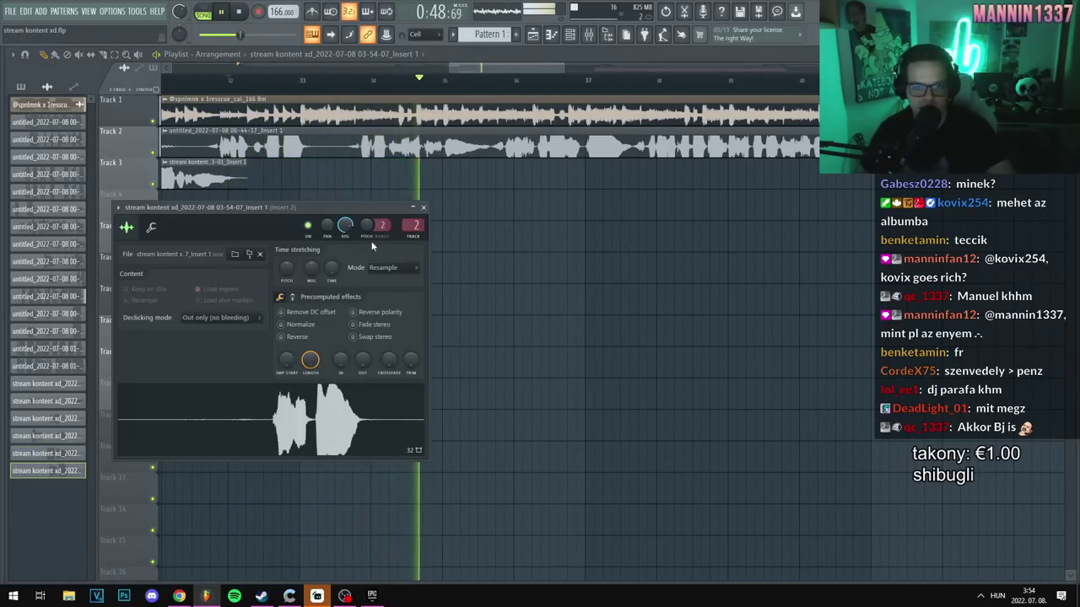
{"action": "left_click", "coordinate": [423, 207]}
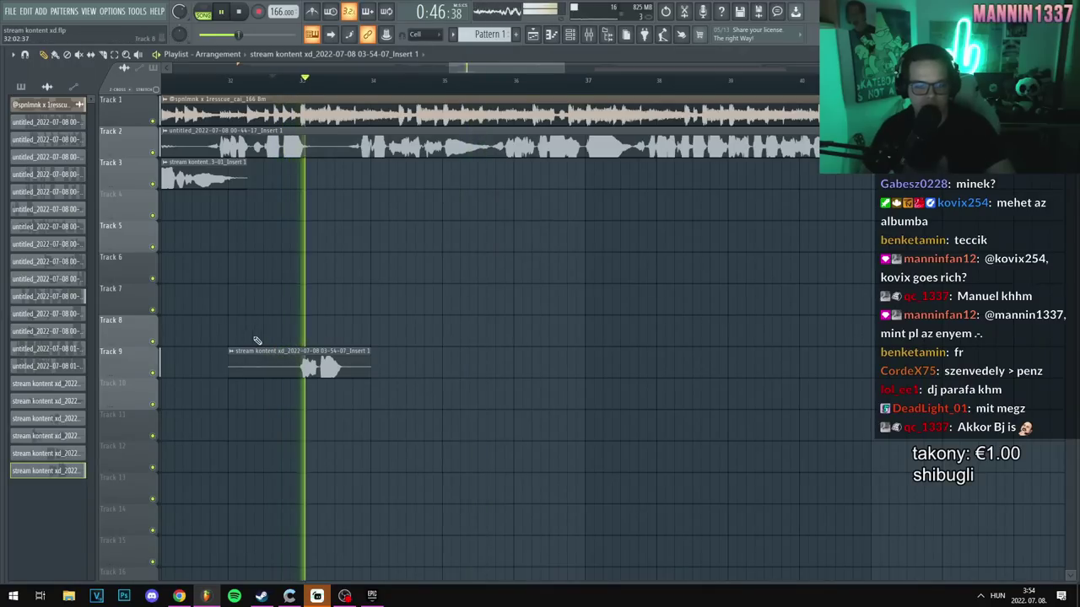
{"action": "key", "text": "space"}
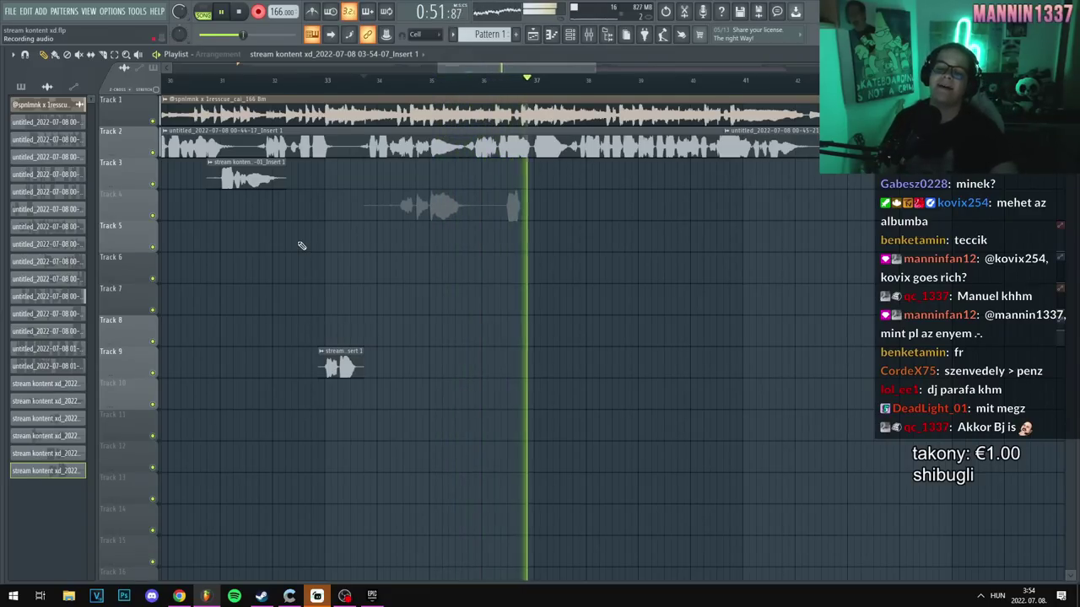
Step: End the Track 4 recording at about bar 38 and route the new take to mixer track 3
{"action": "left_click", "coordinate": [258, 11]}
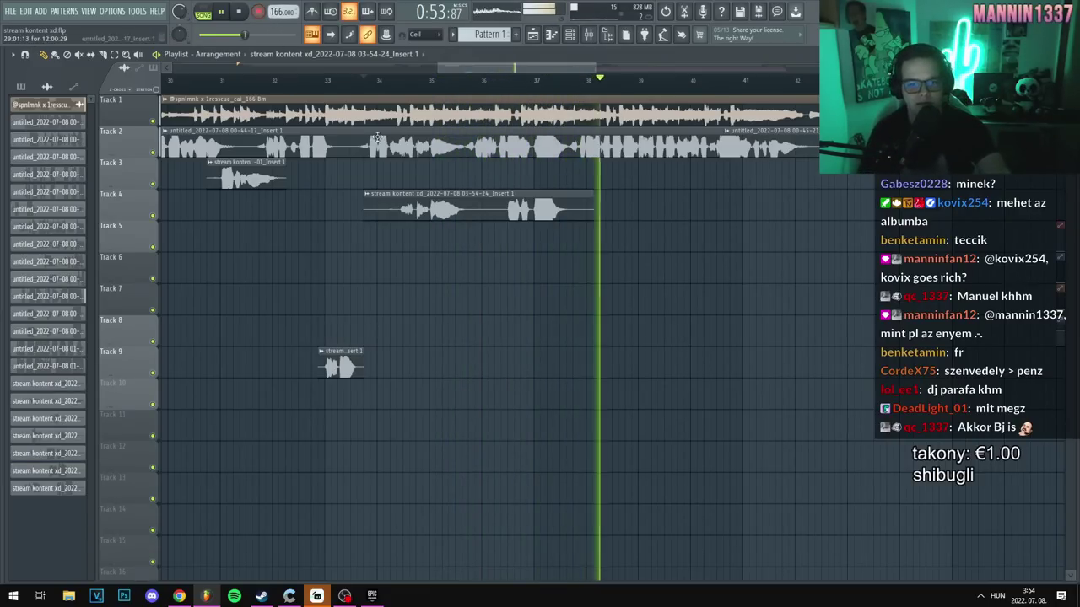
{"action": "double_click", "coordinate": [439, 202]}
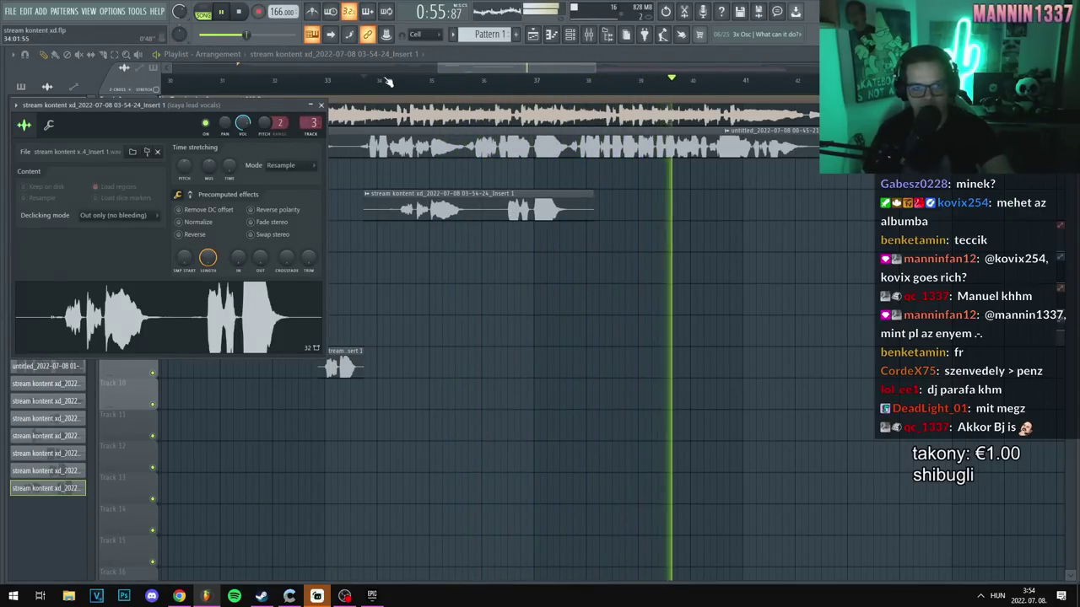
{"action": "left_click", "coordinate": [321, 104]}
Step: Replay the new Track 4 take and trim its silent start to about bar 34.3
{"action": "key", "text": "space"}
{"action": "key", "text": "space"}
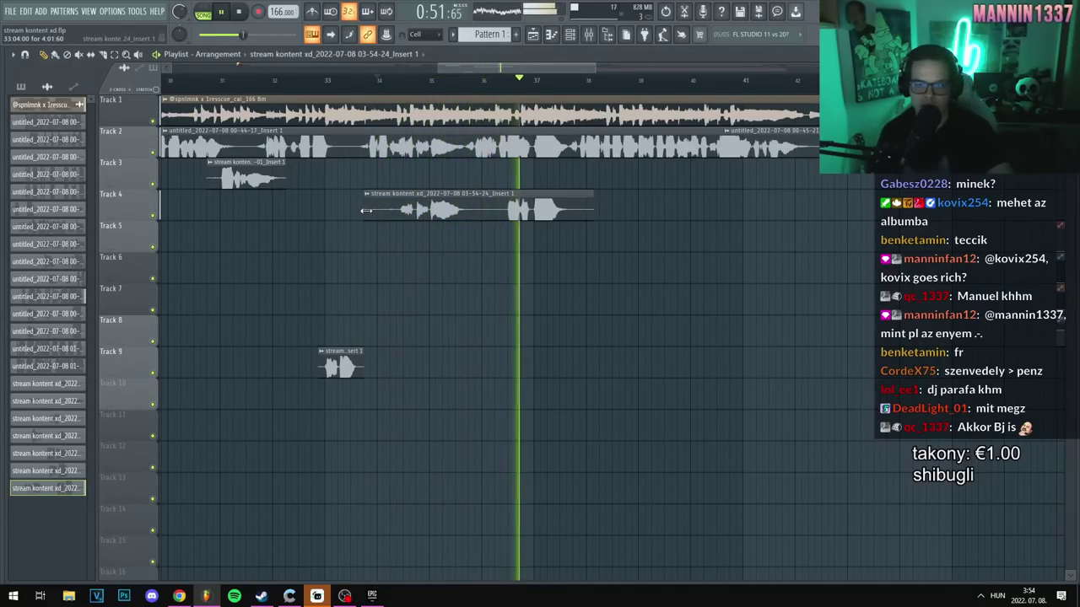
{"action": "left_click_drag", "start_coordinate": [365, 211], "coordinate": [397, 222]}
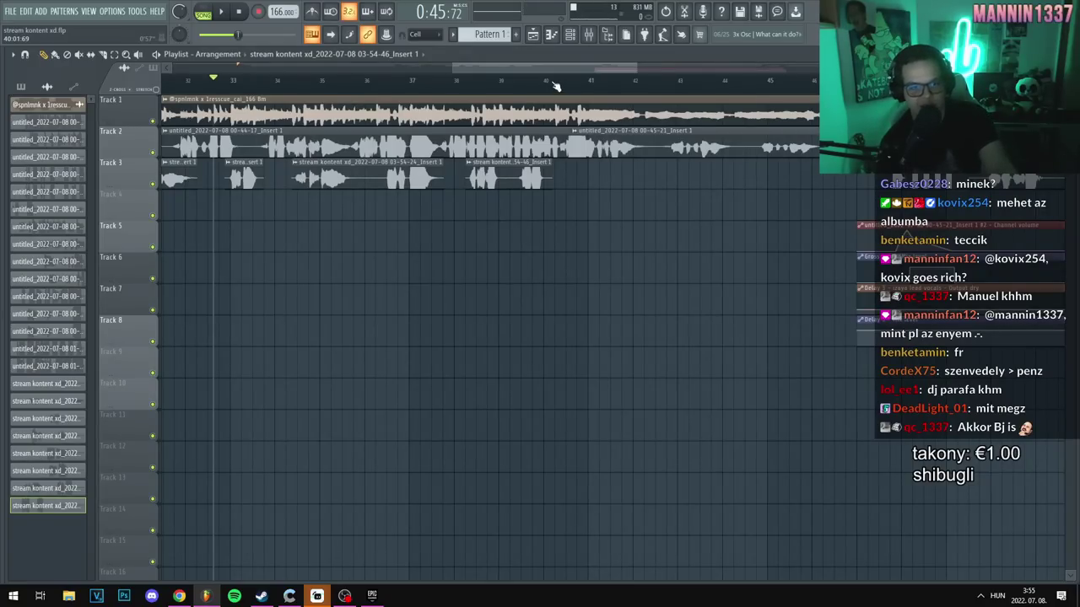
Step: Play Track 3's backing takes with Track 2 muted, up to about bar 40, and unmute Track 2
{"action": "left_click", "coordinate": [153, 153]}
{"action": "scroll", "coordinate": [460, 82], "scroll_direction": "down", "scroll_amount": 3}
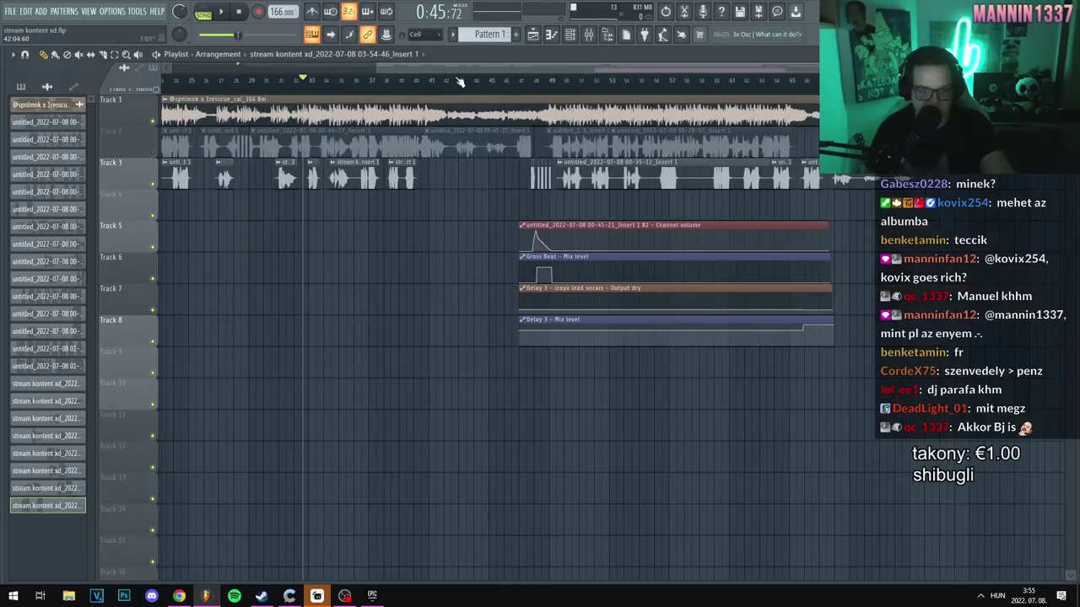
{"action": "scroll", "coordinate": [323, 99], "scroll_direction": "left", "scroll_amount": 2}
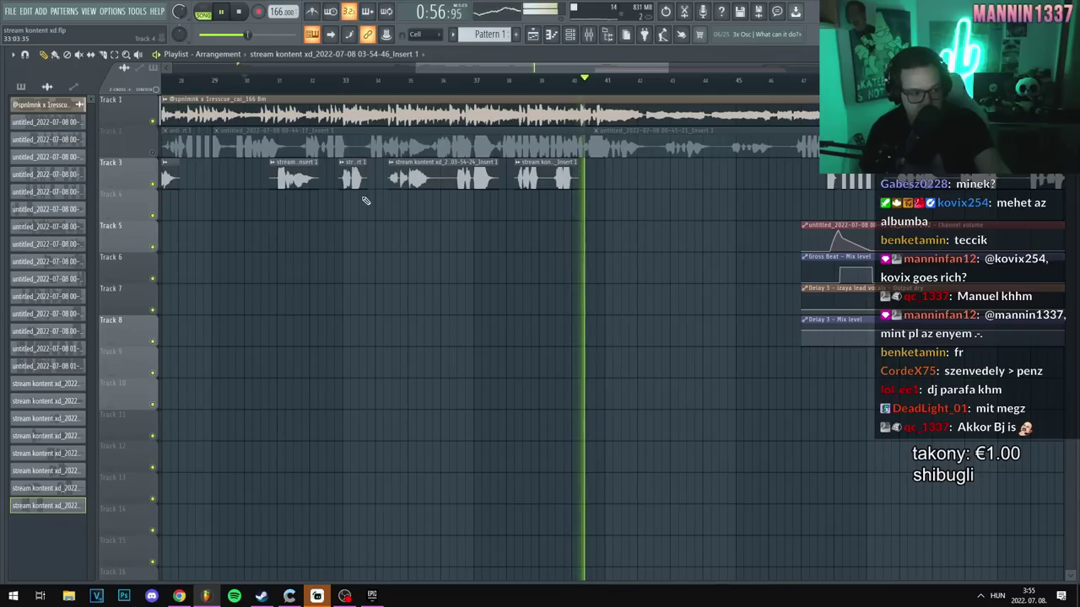
{"action": "key", "text": "space"}
{"action": "left_click", "coordinate": [152, 153]}
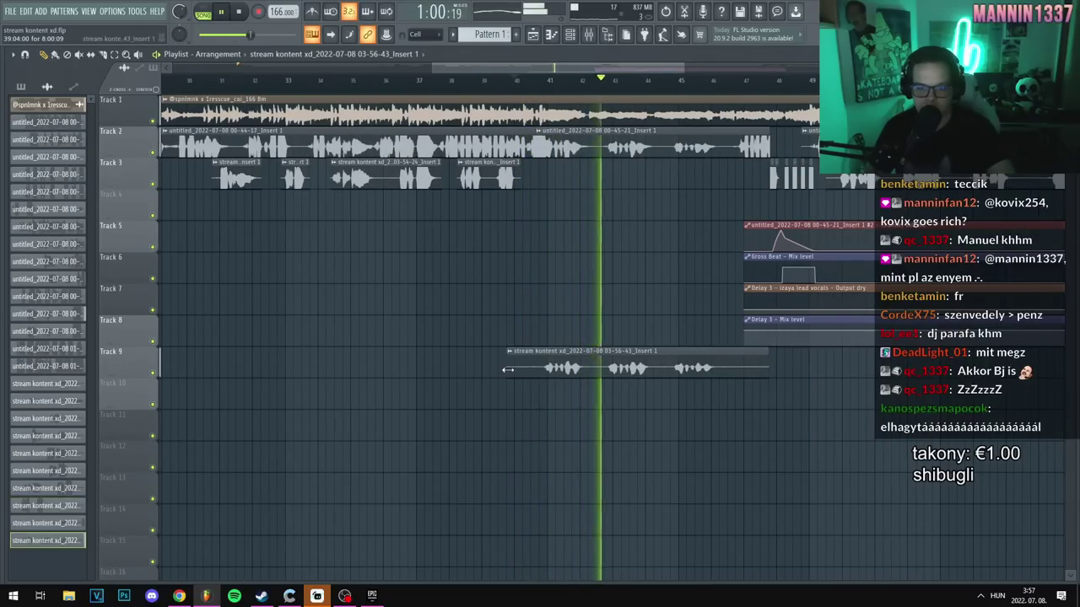
Step: Trim the new Track 9 take to run from about bar 40.7 to about bar 46.2
{"action": "left_click_drag", "start_coordinate": [507, 370], "coordinate": [540, 370]}
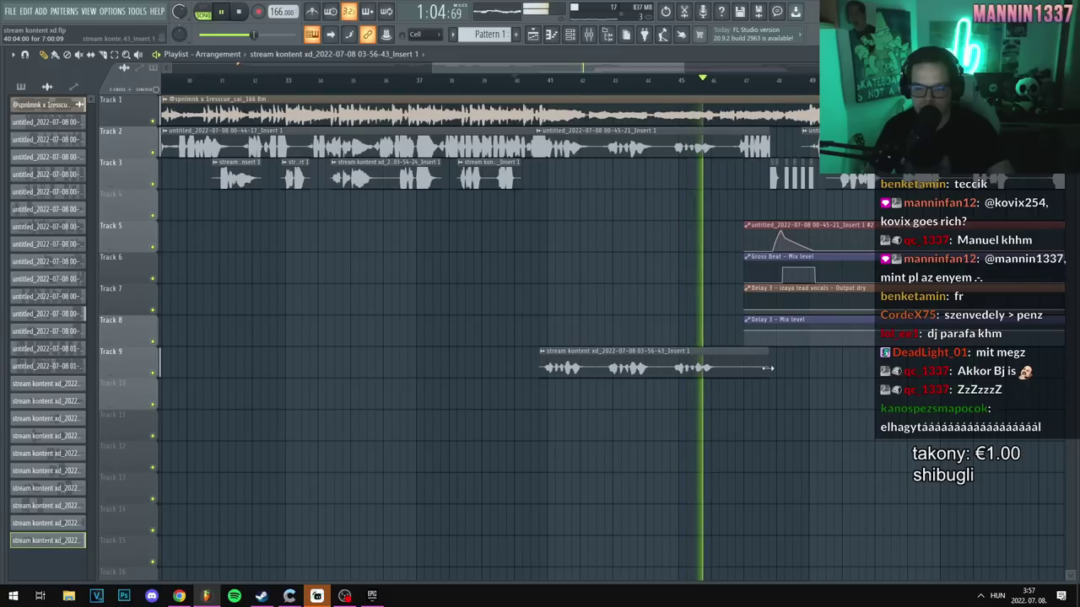
{"action": "left_click_drag", "start_coordinate": [767, 368], "coordinate": [720, 377]}
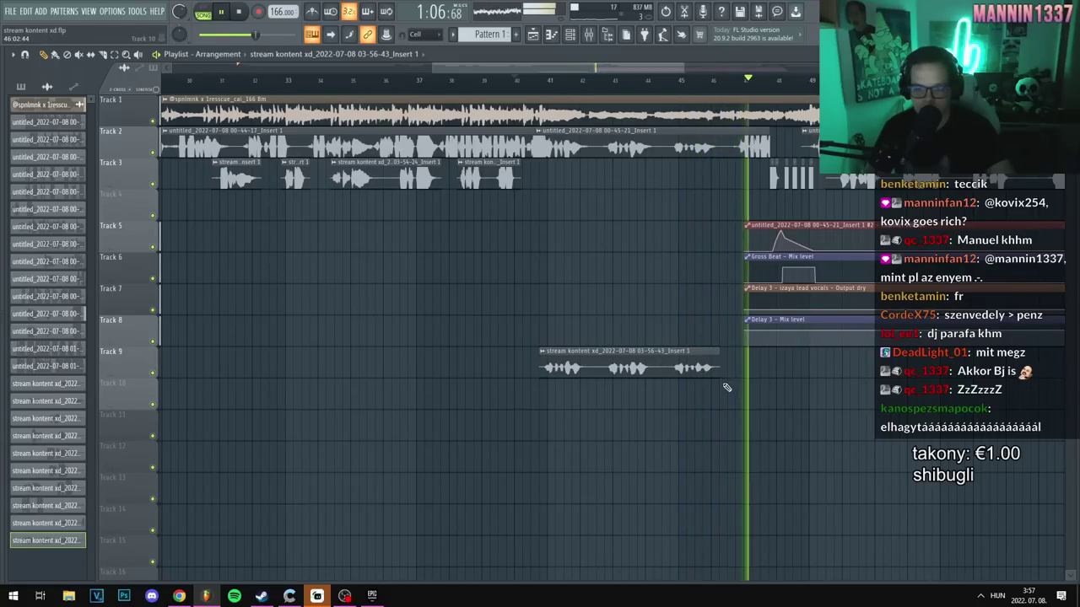
{"action": "key", "text": "space"}
Step: Replace the Track 9 take with a copy of Track 2's 00-45-21 vocal clip, placed on Track 4 and aligned with the original
{"action": "right_click", "coordinate": [609, 368]}
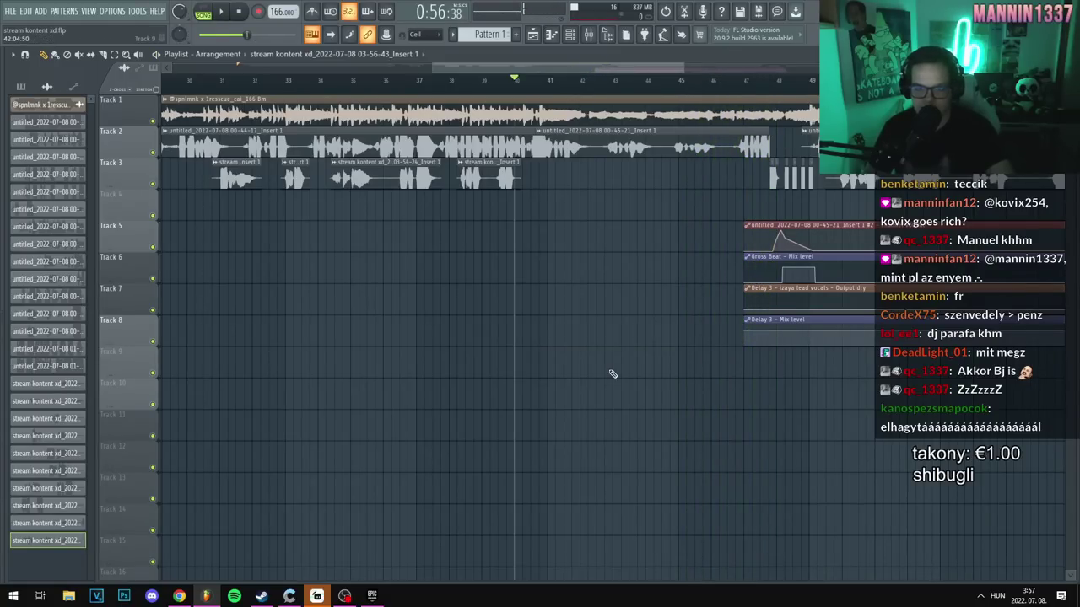
{"action": "left_click", "coordinate": [579, 155]}
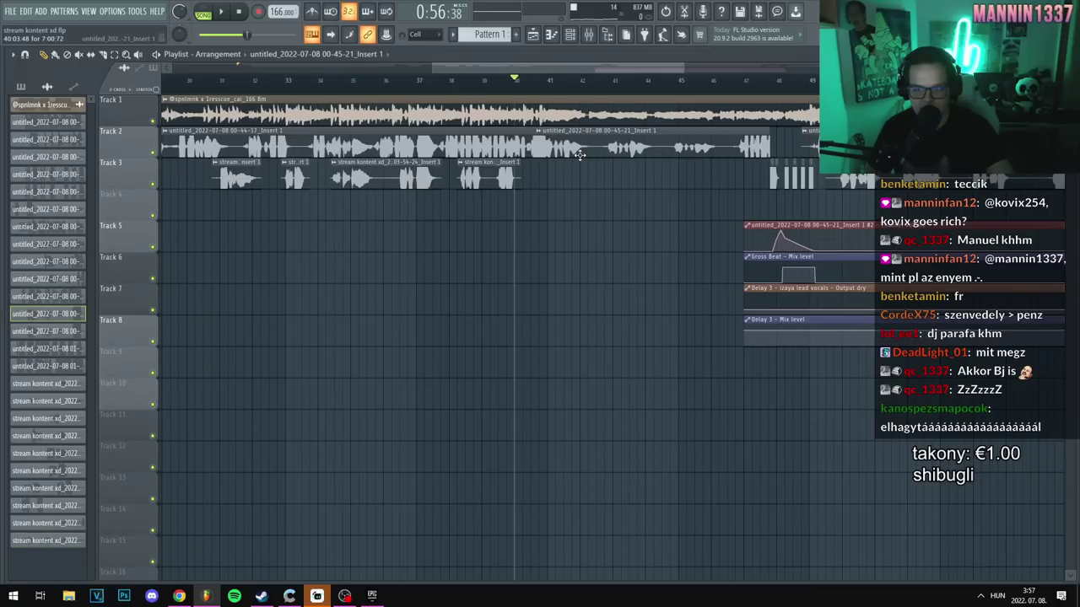
{"action": "left_click", "coordinate": [578, 173]}
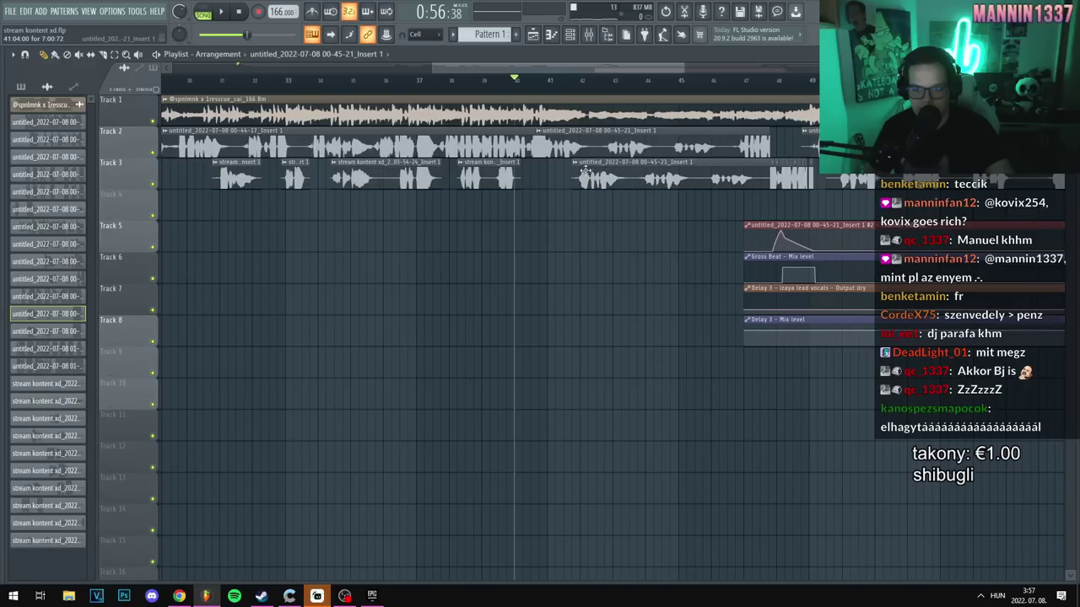
{"action": "scroll", "coordinate": [591, 177], "scroll_direction": "up", "scroll_amount": 5}
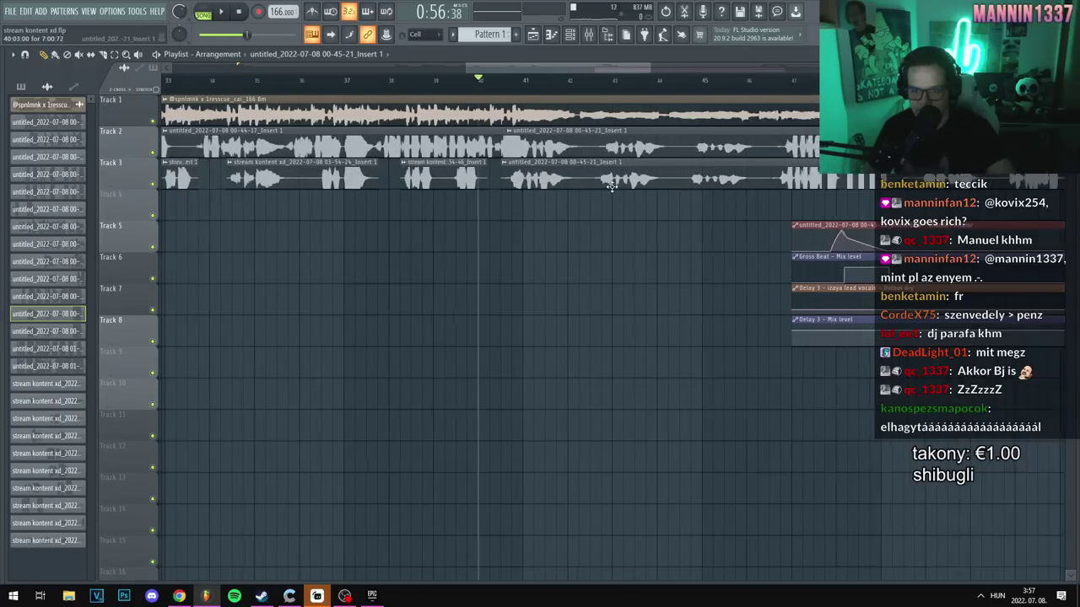
{"action": "scroll", "coordinate": [679, 190], "scroll_direction": "up", "scroll_amount": 6}
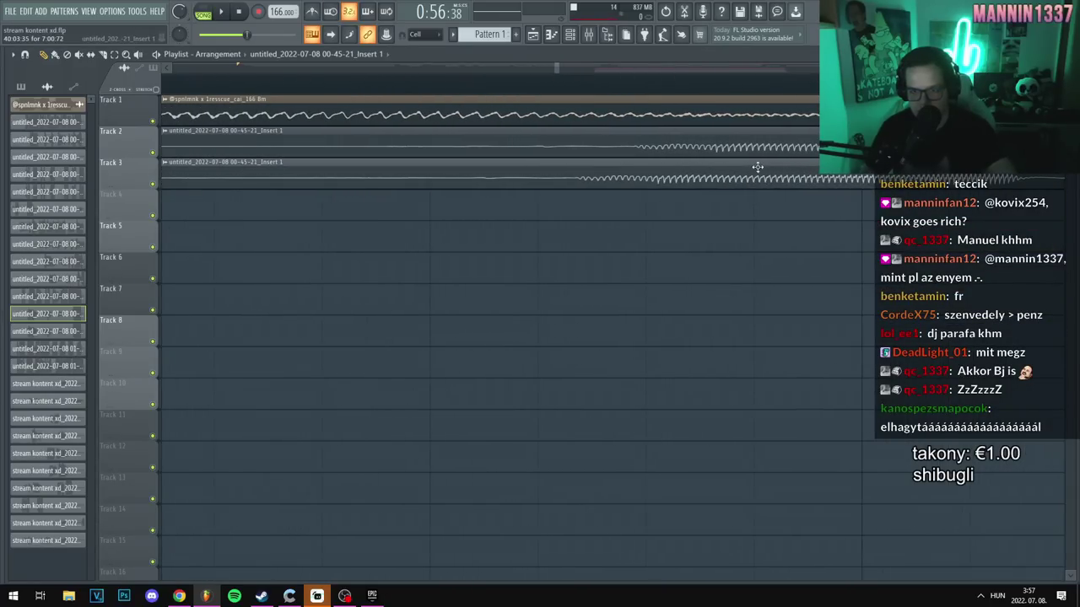
{"action": "scroll", "coordinate": [506, 179], "scroll_direction": "down", "scroll_amount": 1}
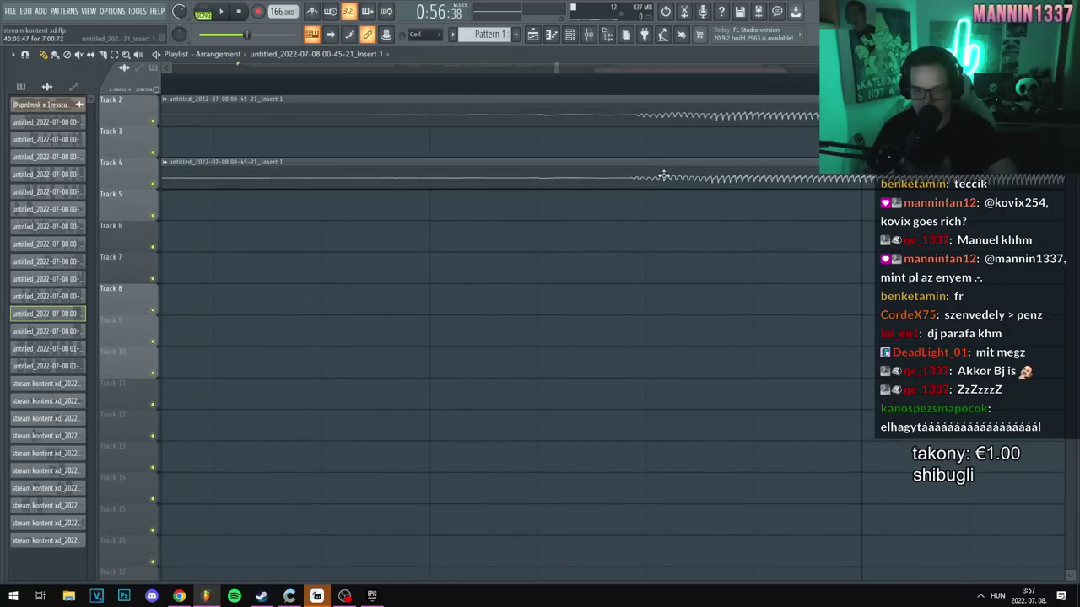
Step: Make the copied vocal clip on Track 4 unique and route its channel to mixer track 3
{"action": "left_click", "coordinate": [167, 162]}
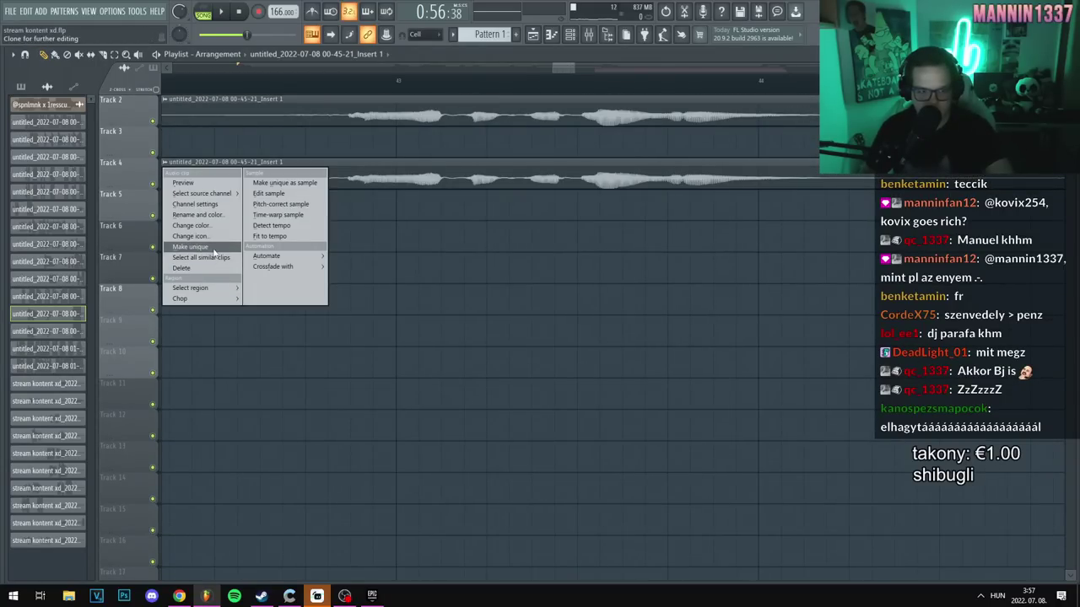
{"action": "left_click", "coordinate": [212, 246]}
{"action": "double_click", "coordinate": [313, 181]}
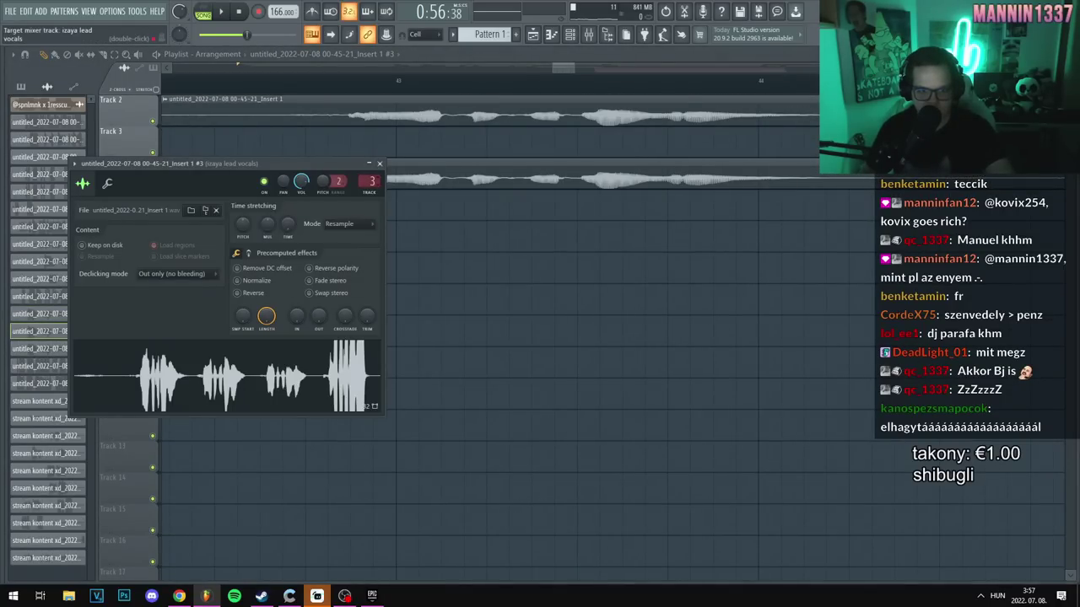
{"action": "left_click", "coordinate": [380, 162]}
{"action": "scroll", "coordinate": [465, 193], "scroll_direction": "down", "scroll_amount": 4}
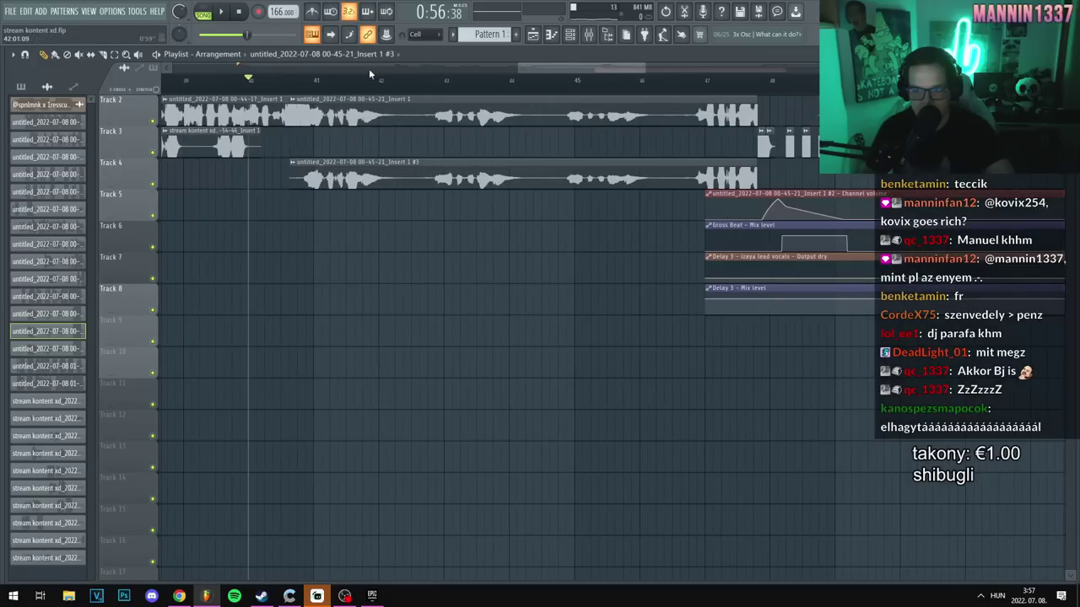
Step: Slice Track 4's copied vocal clip at about bar 46.5 and delete the piece after the cut
{"action": "left_click", "coordinate": [102, 54]}
{"action": "left_click_drag", "start_coordinate": [673, 228], "coordinate": [682, 157]}
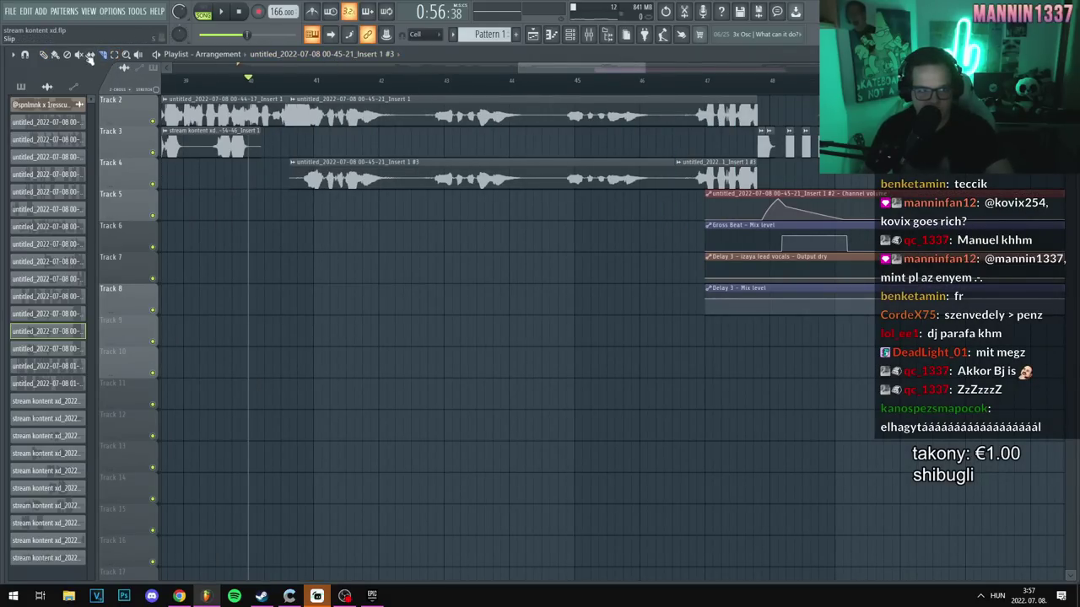
{"action": "right_click", "coordinate": [717, 177]}
Step: Play the doubled vocal from just before bar 40 and trim the Track 4 clip's end to about bar 46.2
{"action": "scroll", "coordinate": [359, 154], "scroll_direction": "up", "scroll_amount": 1}
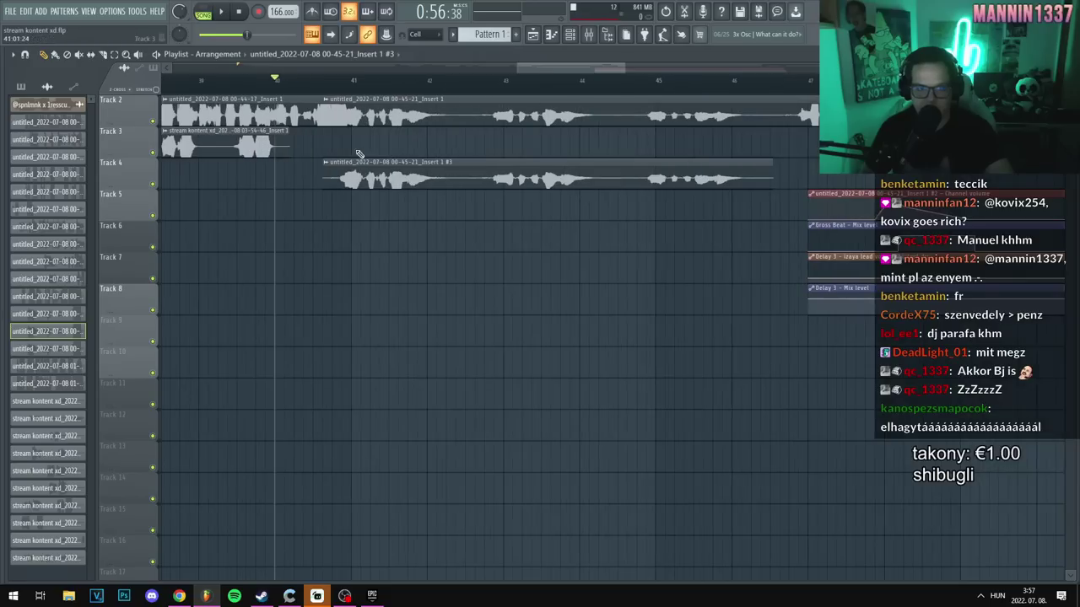
{"action": "left_click", "coordinate": [265, 80]}
{"action": "key", "text": "space"}
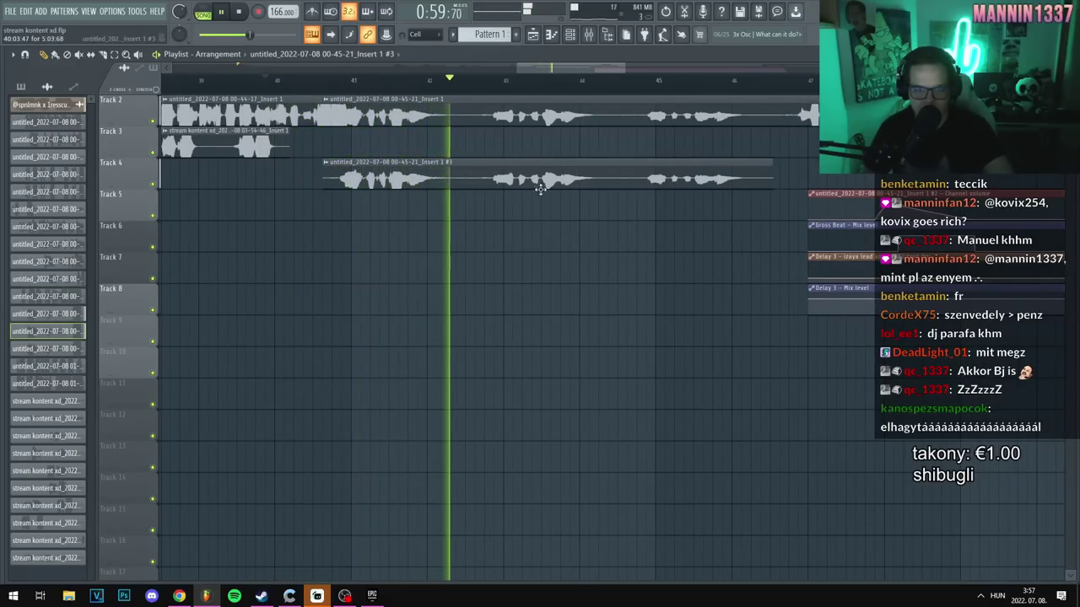
{"action": "scroll", "coordinate": [540, 189], "scroll_direction": "up", "scroll_amount": 1}
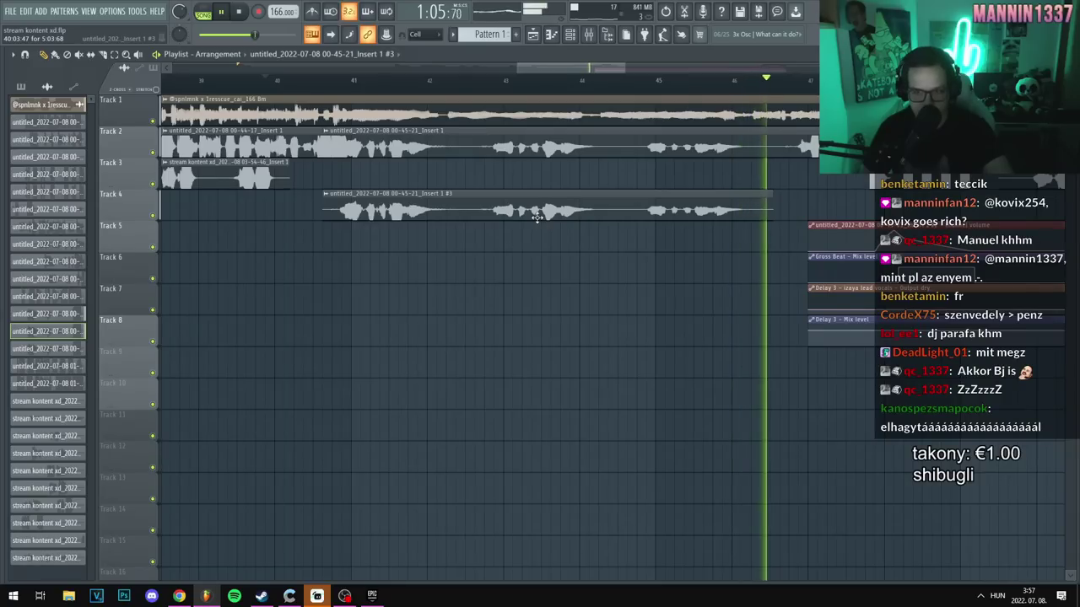
{"action": "left_click_drag", "start_coordinate": [772, 201], "coordinate": [753, 201]}
{"action": "key", "text": "space"}
{"action": "scroll", "coordinate": [340, 202], "scroll_direction": "down", "scroll_amount": 2}
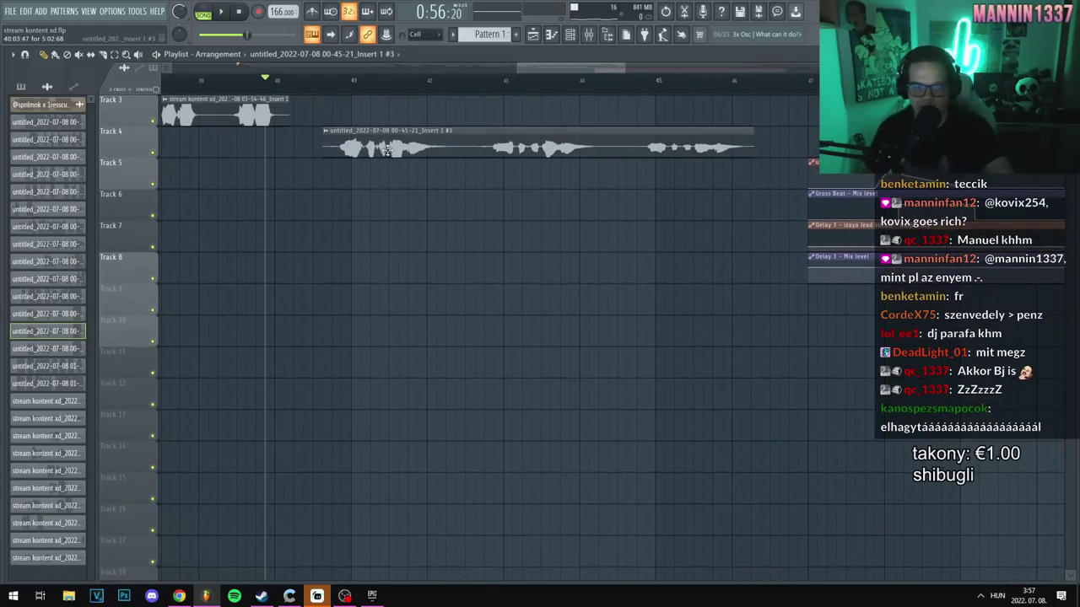
{"action": "scroll", "coordinate": [340, 203], "scroll_direction": "up", "scroll_amount": 2}
{"action": "scroll", "coordinate": [340, 202], "scroll_direction": "down", "scroll_amount": 2}
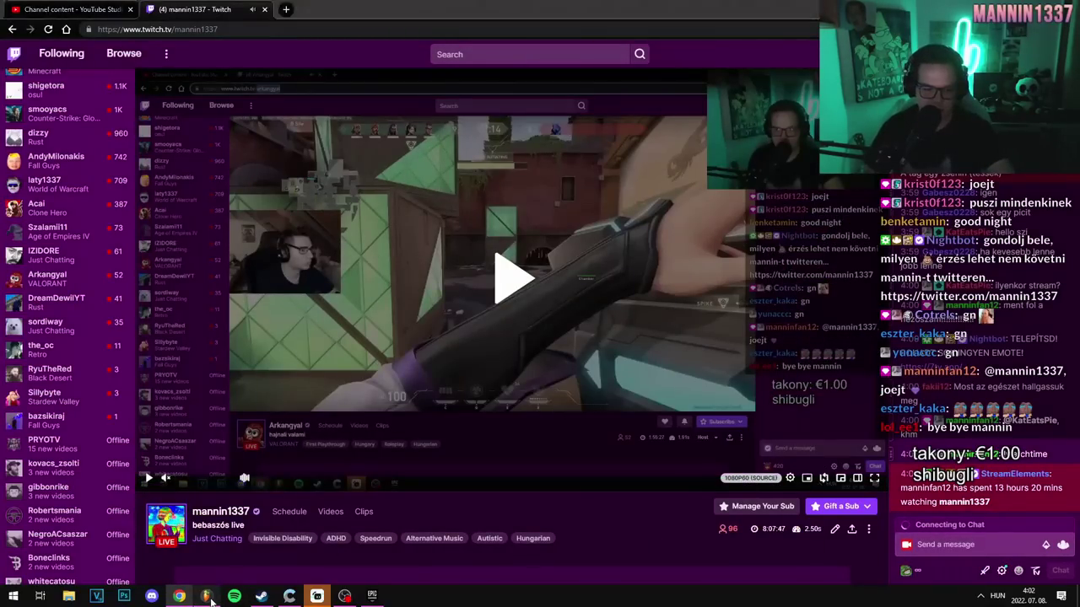
Step: Switch to FL Studio to play the finished arrangement through, and return to the Twitch page in the browser
{"action": "key", "text": "alt+Tab"}
{"action": "key", "text": "space"}
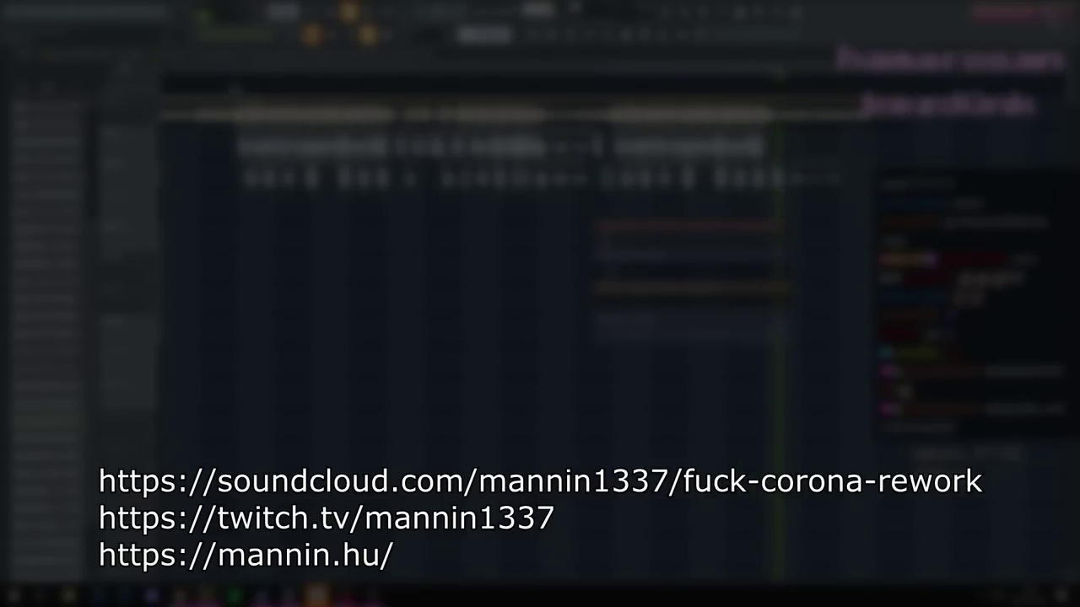
{"action": "key", "text": "alt+Tab"}
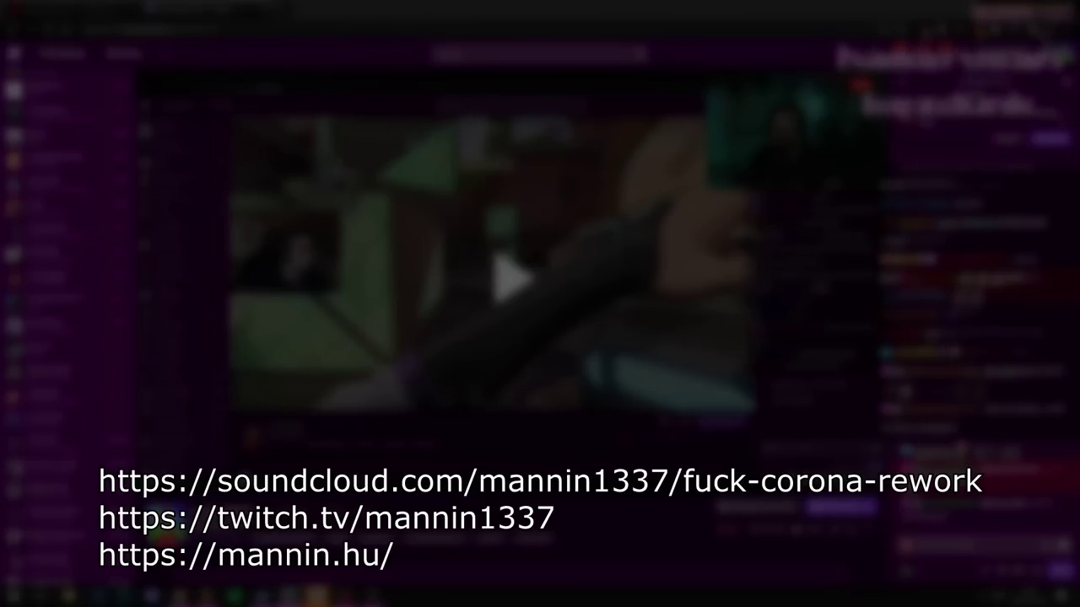